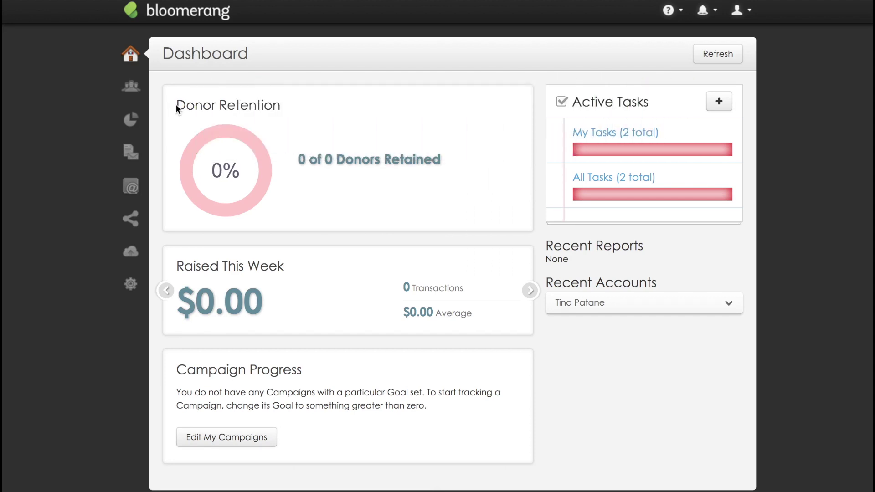
Step: Tour Bloomerang's Constituents, Reports, Letters, Emails and Imports sections
{"action": "left_click_drag", "start_coordinate": [176, 104], "coordinate": [287, 108]}
{"action": "left_click", "coordinate": [316, 145]}
{"action": "left_click", "coordinate": [131, 86]}
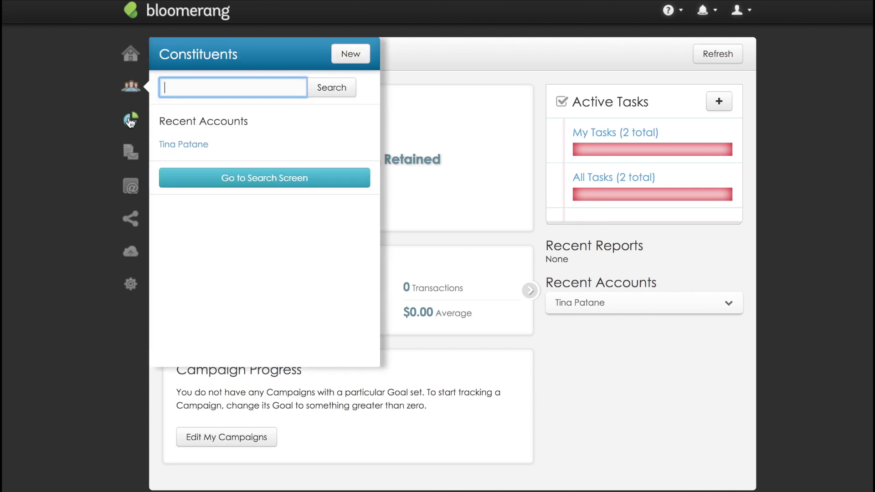
{"action": "left_click", "coordinate": [131, 121]}
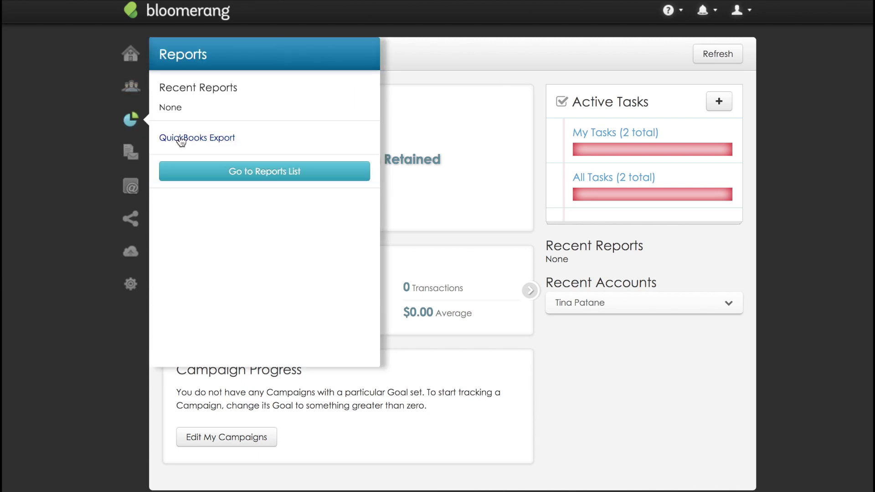
{"action": "left_click", "coordinate": [132, 158]}
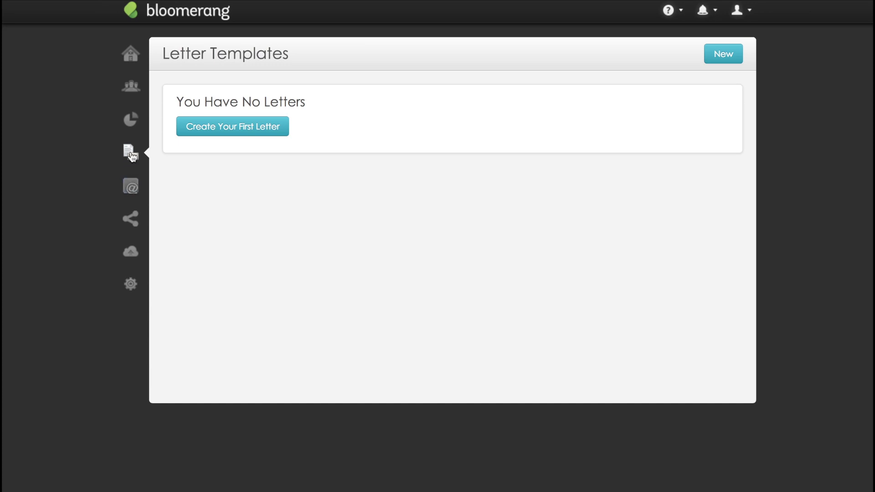
{"action": "left_click", "coordinate": [131, 186]}
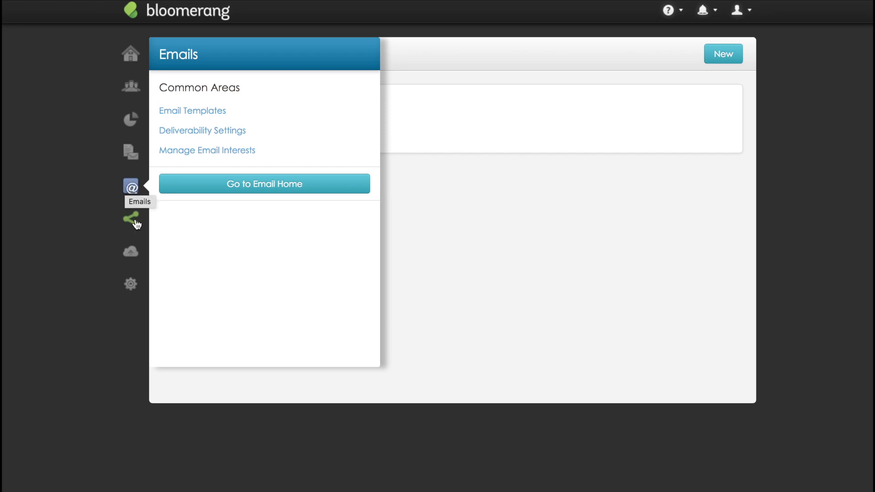
{"action": "left_click", "coordinate": [130, 252]}
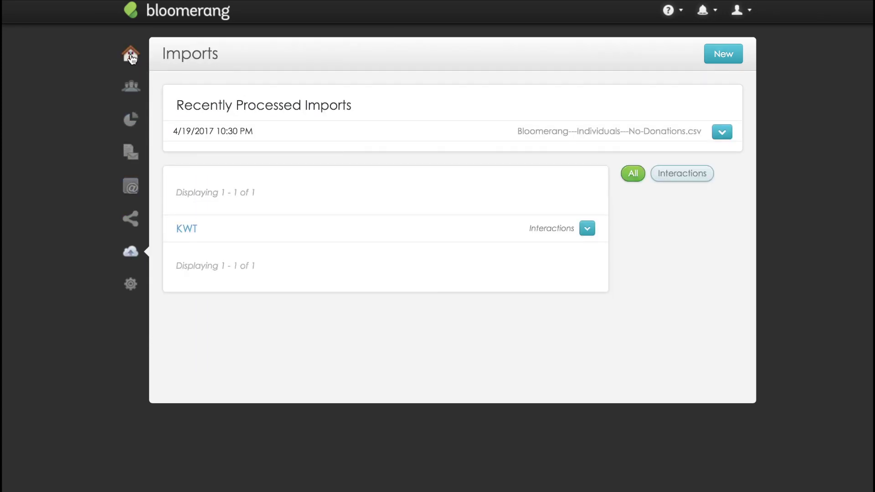
Step: Return to the Dashboard and advance the Raised panel to show $165.09 from one transaction
{"action": "left_click", "coordinate": [131, 56]}
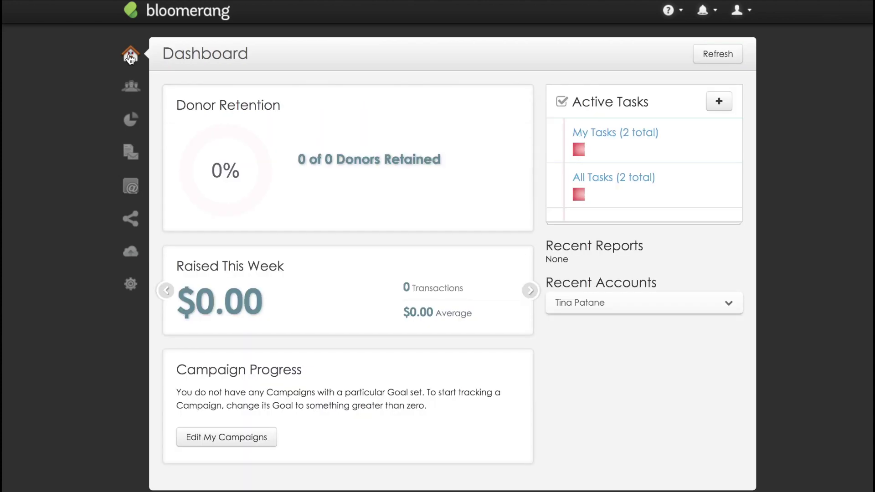
{"action": "mouse_move", "coordinate": [638, 153]}
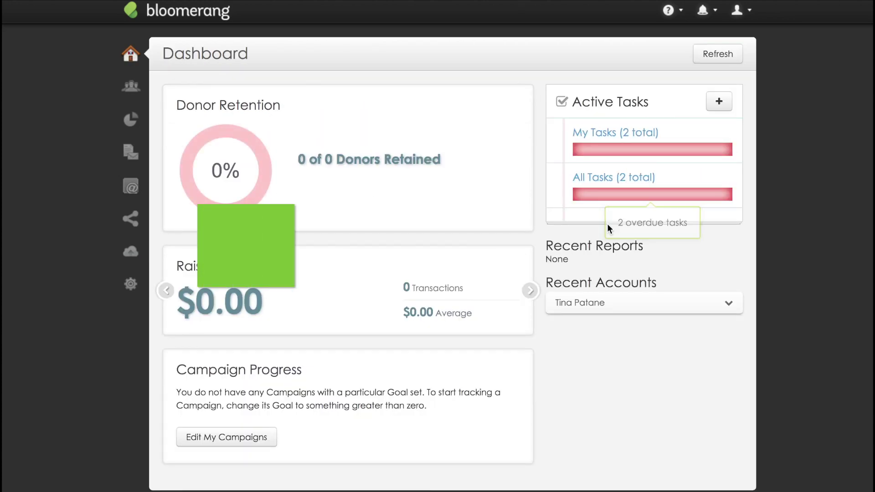
{"action": "left_click", "coordinate": [531, 292]}
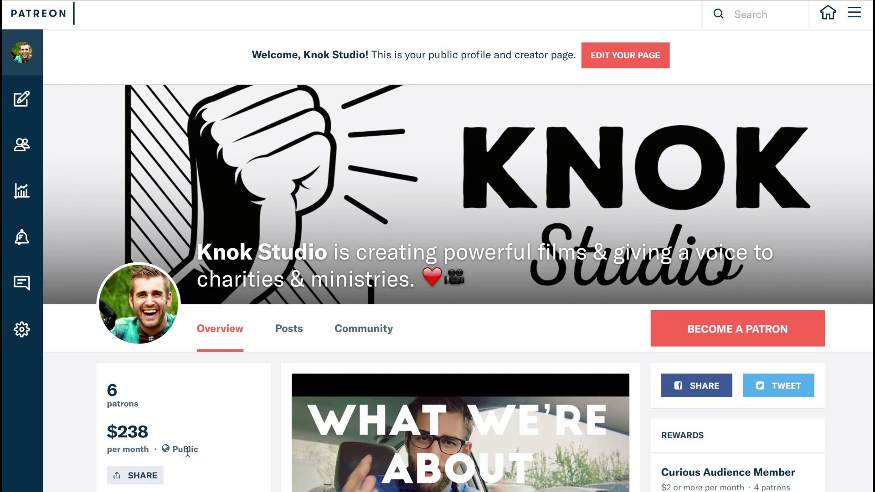
{"action": "scroll", "coordinate": [246, 388], "scroll_direction": "down", "scroll_amount": 2}
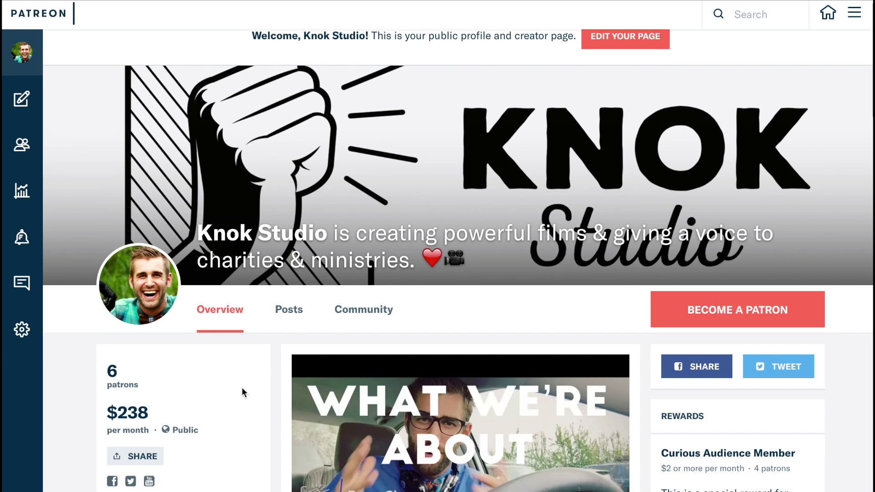
{"action": "scroll", "coordinate": [246, 388], "scroll_direction": "up", "scroll_amount": 2}
{"action": "scroll", "coordinate": [246, 390], "scroll_direction": "down", "scroll_amount": 3}
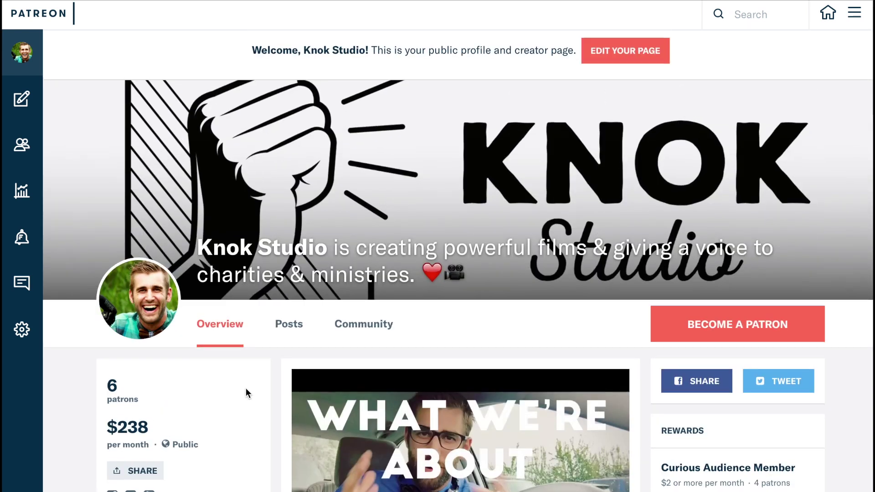
{"action": "scroll", "coordinate": [246, 388], "scroll_direction": "down", "scroll_amount": 7}
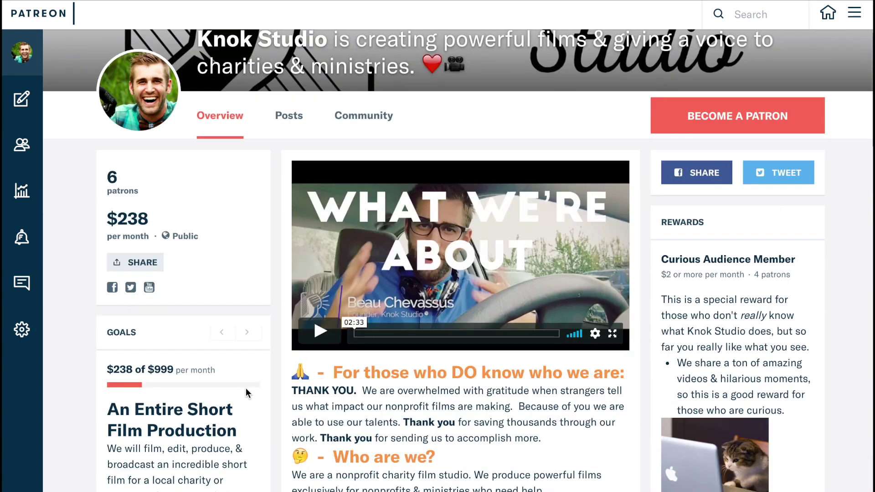
{"action": "scroll", "coordinate": [246, 387], "scroll_direction": "down", "scroll_amount": 6}
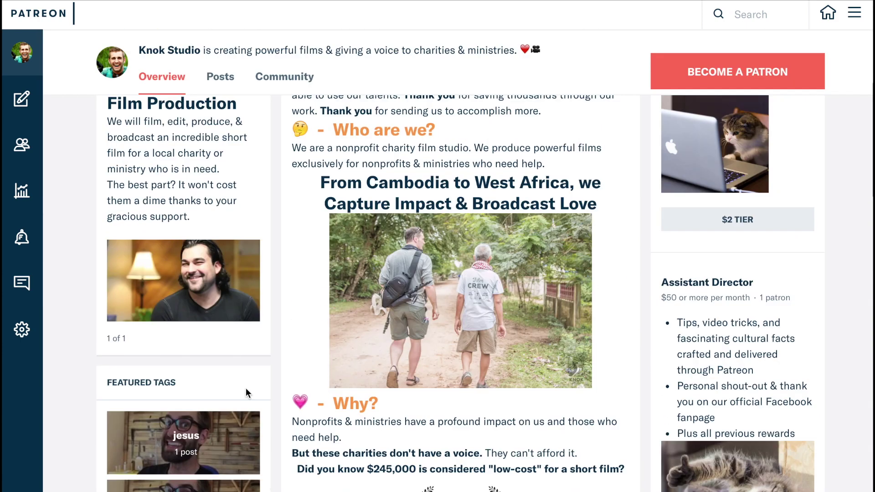
{"action": "scroll", "coordinate": [271, 387], "scroll_direction": "down", "scroll_amount": 4}
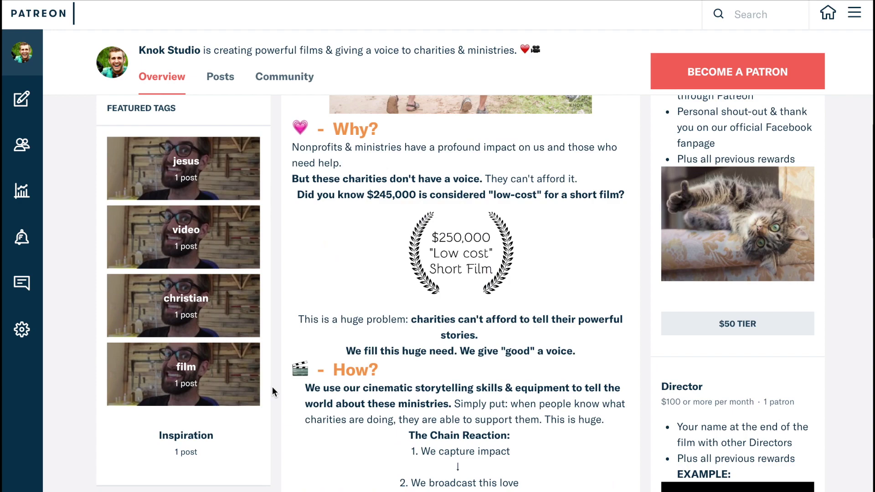
{"action": "scroll", "coordinate": [323, 322], "scroll_direction": "down", "scroll_amount": 7}
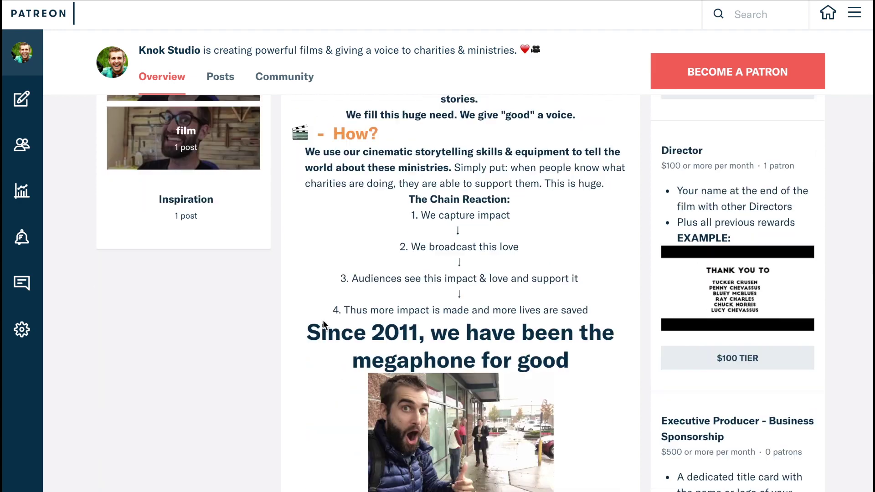
{"action": "scroll", "coordinate": [319, 324], "scroll_direction": "down", "scroll_amount": 2}
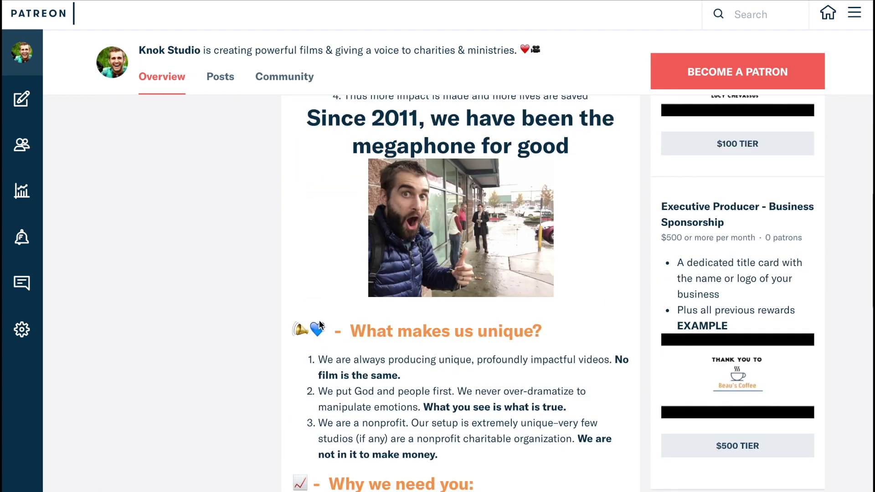
{"action": "scroll", "coordinate": [319, 322], "scroll_direction": "up", "scroll_amount": 12}
{"action": "scroll", "coordinate": [319, 321], "scroll_direction": "up", "scroll_amount": 15}
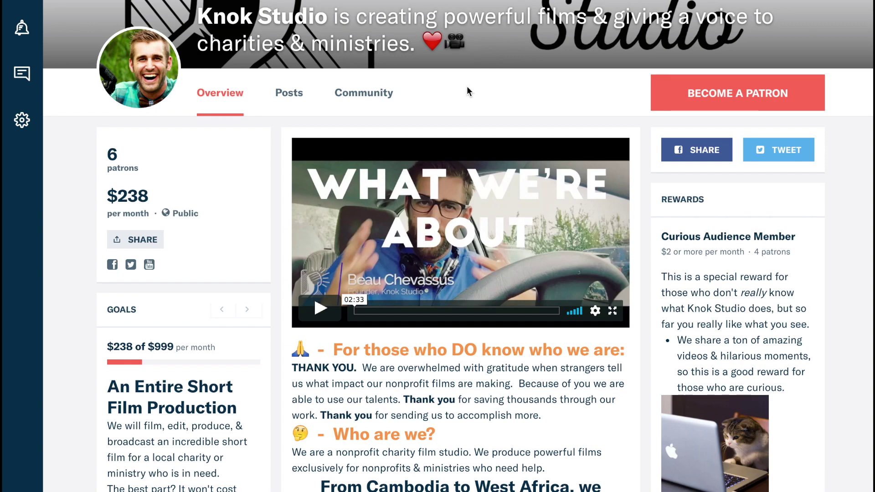
{"action": "scroll", "coordinate": [467, 86], "scroll_direction": "down", "scroll_amount": 3}
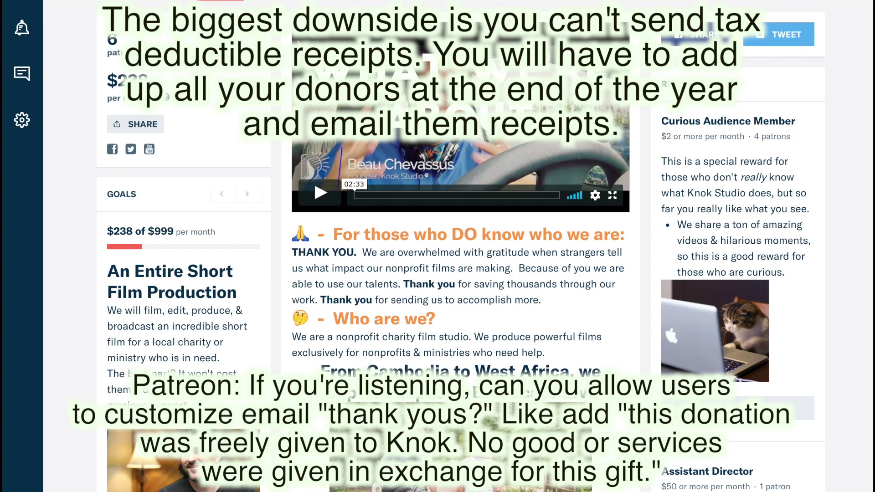
{"action": "scroll", "coordinate": [302, 41], "scroll_direction": "up", "scroll_amount": 3}
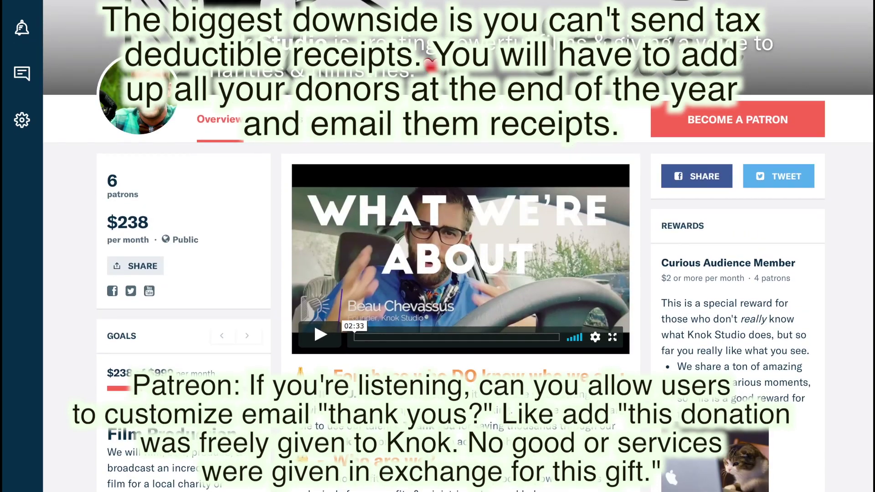
{"action": "scroll", "coordinate": [466, 379], "scroll_direction": "up", "scroll_amount": 5}
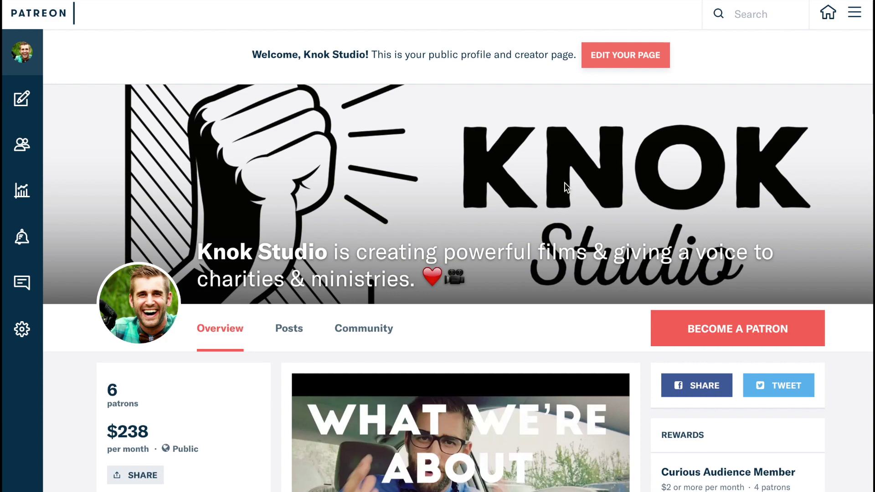
Step: Scroll down to the Recent Posts by Knok Studio section
{"action": "scroll", "coordinate": [521, 281], "scroll_direction": "down", "scroll_amount": 10}
{"action": "scroll", "coordinate": [519, 288], "scroll_direction": "down", "scroll_amount": 15}
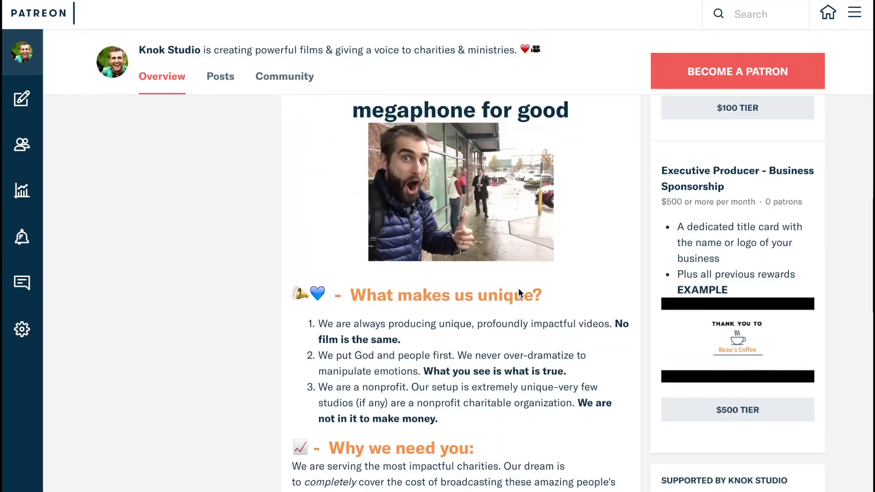
{"action": "scroll", "coordinate": [518, 289], "scroll_direction": "down", "scroll_amount": 9}
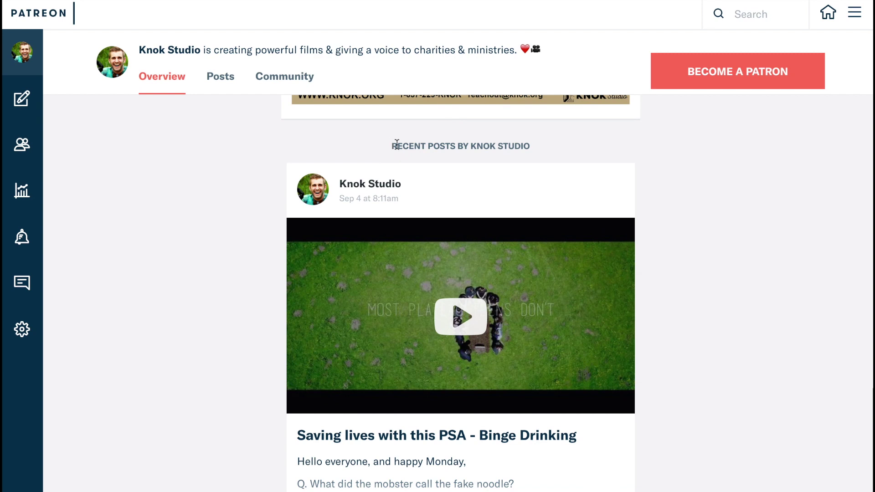
{"action": "left_click_drag", "start_coordinate": [397, 144], "coordinate": [551, 149]}
{"action": "left_click", "coordinate": [462, 159]}
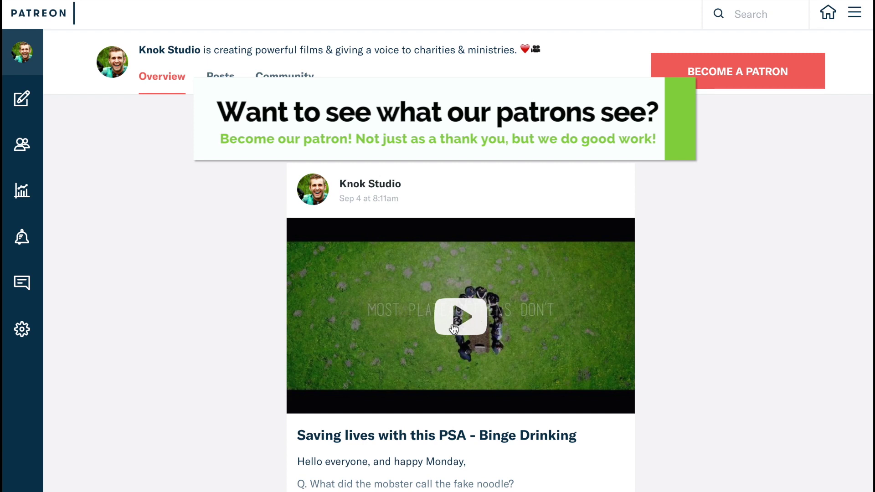
{"action": "scroll", "coordinate": [454, 329], "scroll_direction": "down", "scroll_amount": 1}
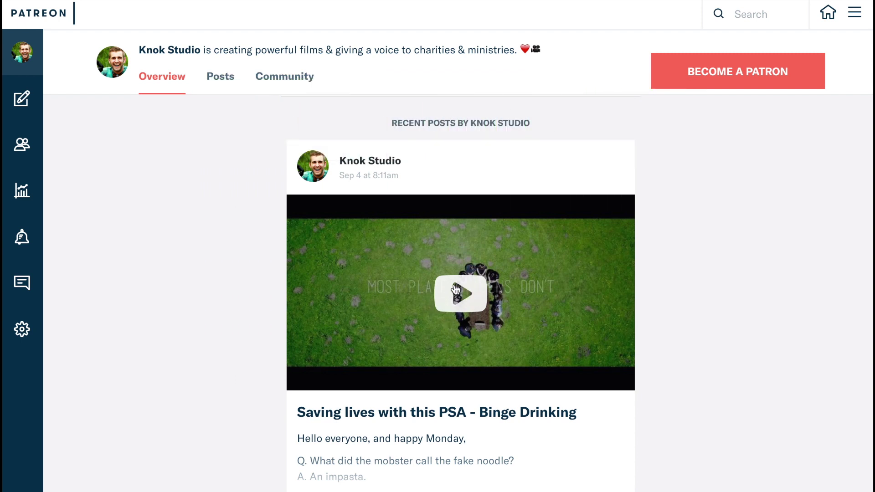
{"action": "scroll", "coordinate": [460, 291], "scroll_direction": "down", "scroll_amount": 2}
Step: Expand the 'Saving lives with this PSA - Binge Drinking' post and read through its full text
{"action": "left_click", "coordinate": [364, 426]}
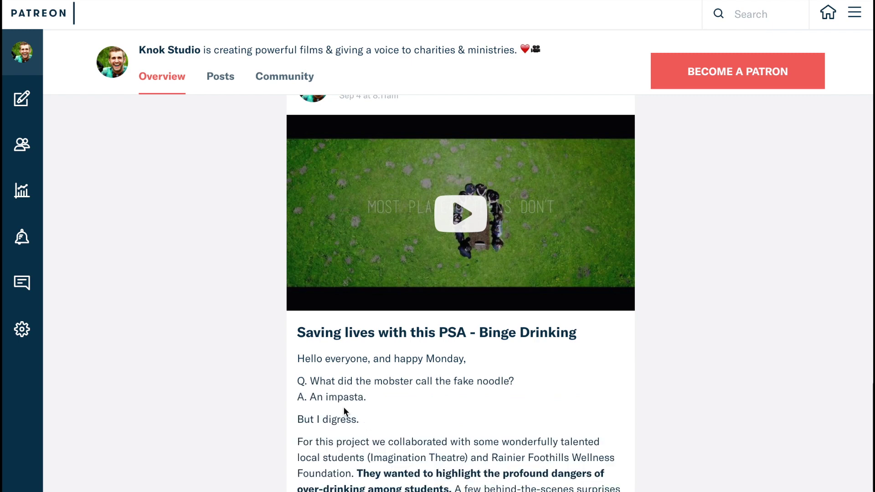
{"action": "left_click_drag", "start_coordinate": [299, 382], "coordinate": [383, 403]}
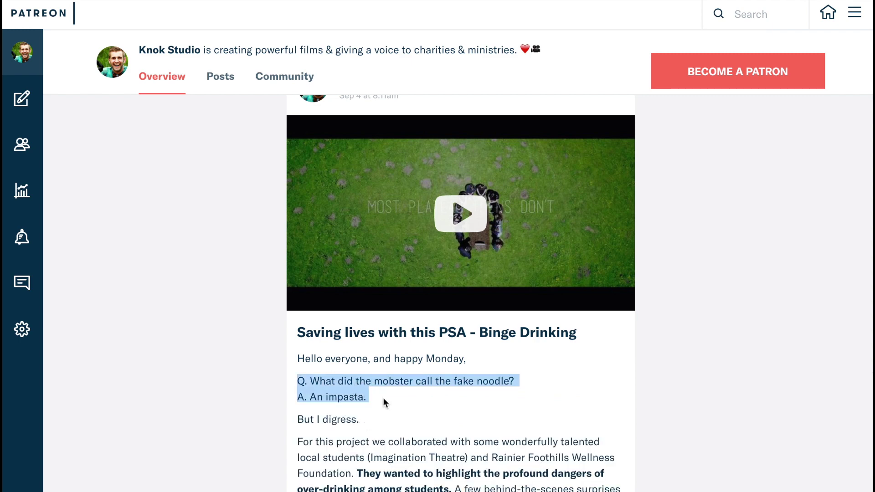
{"action": "left_click", "coordinate": [383, 398]}
{"action": "scroll", "coordinate": [383, 397], "scroll_direction": "down", "scroll_amount": 7}
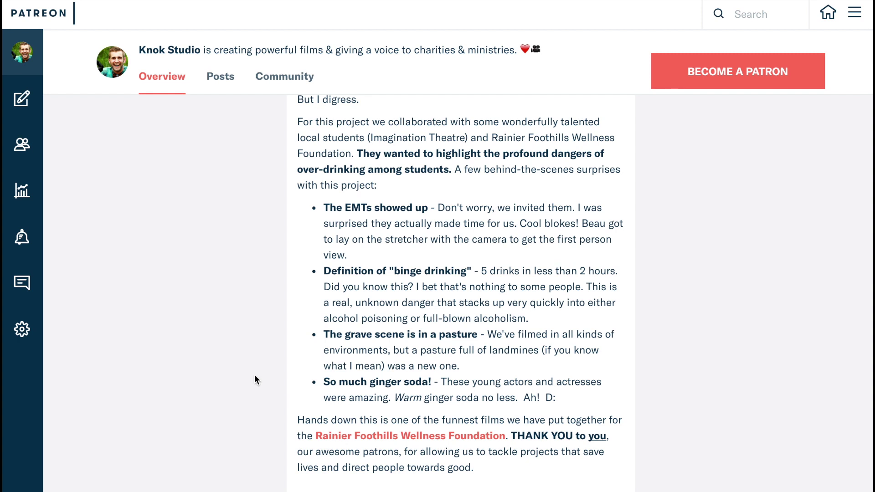
{"action": "scroll", "coordinate": [255, 375], "scroll_direction": "down", "scroll_amount": 3}
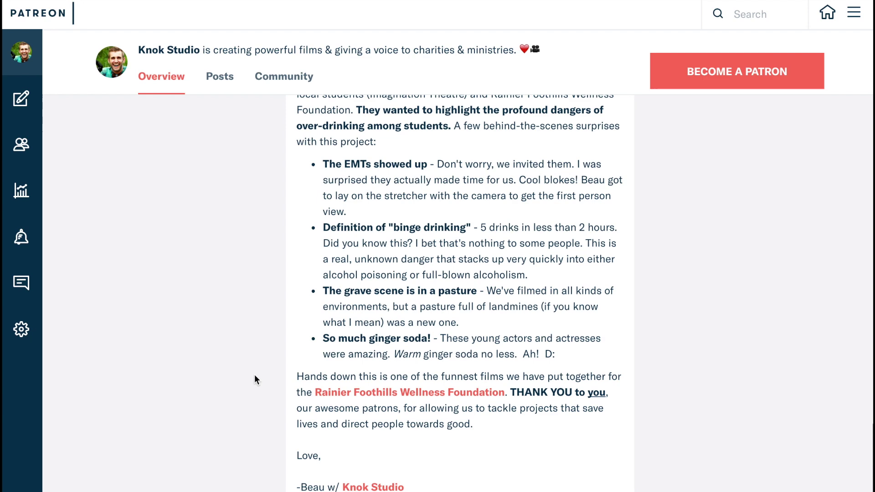
{"action": "scroll", "coordinate": [251, 375], "scroll_direction": "down", "scroll_amount": 8}
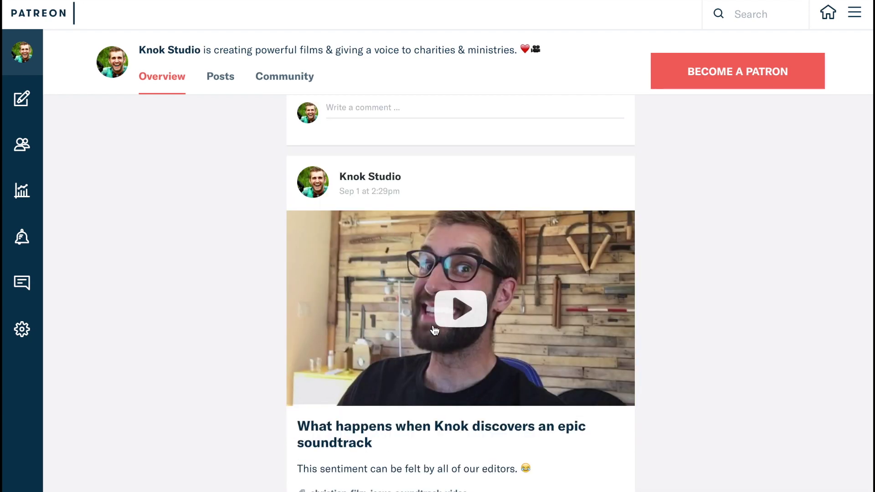
{"action": "scroll", "coordinate": [366, 330], "scroll_direction": "down", "scroll_amount": 1}
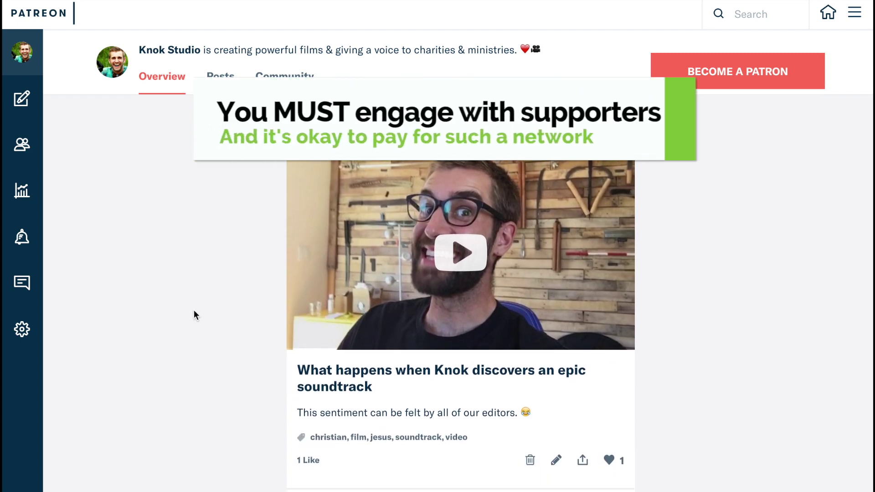
{"action": "scroll", "coordinate": [198, 310], "scroll_direction": "down", "scroll_amount": 4}
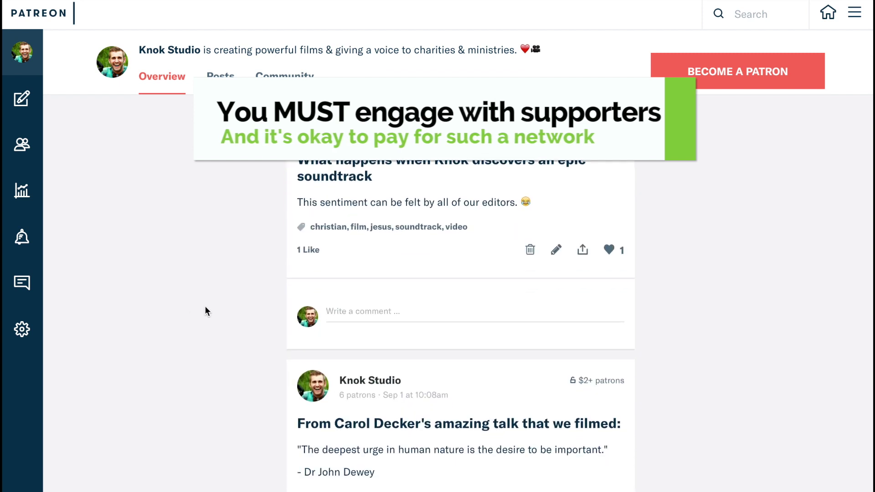
{"action": "scroll", "coordinate": [204, 312], "scroll_direction": "down", "scroll_amount": 3}
{"action": "scroll", "coordinate": [206, 308], "scroll_direction": "down", "scroll_amount": 4}
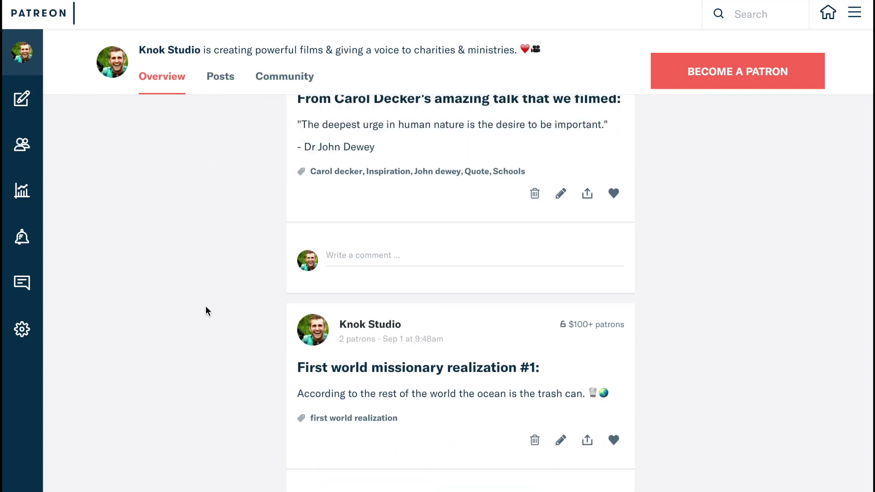
{"action": "scroll", "coordinate": [206, 305], "scroll_direction": "up", "scroll_amount": 20}
{"action": "scroll", "coordinate": [209, 37], "scroll_direction": "up", "scroll_amount": 15}
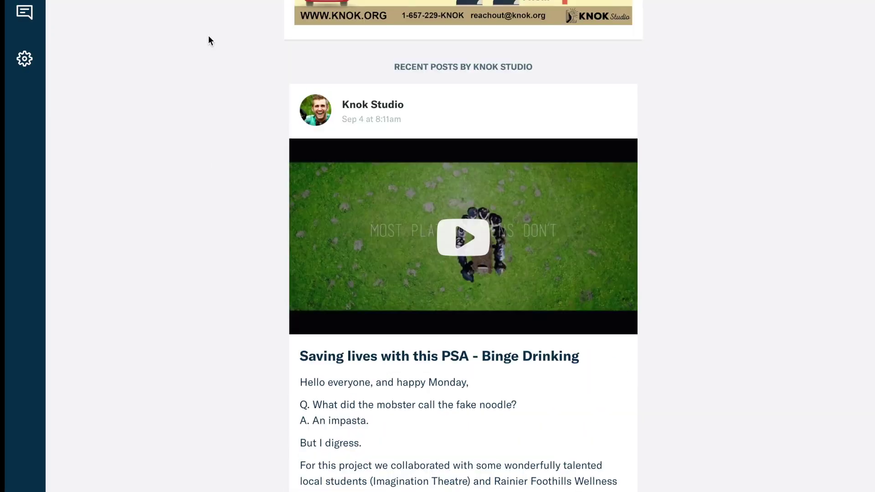
{"action": "scroll", "coordinate": [208, 37], "scroll_direction": "up", "scroll_amount": 10}
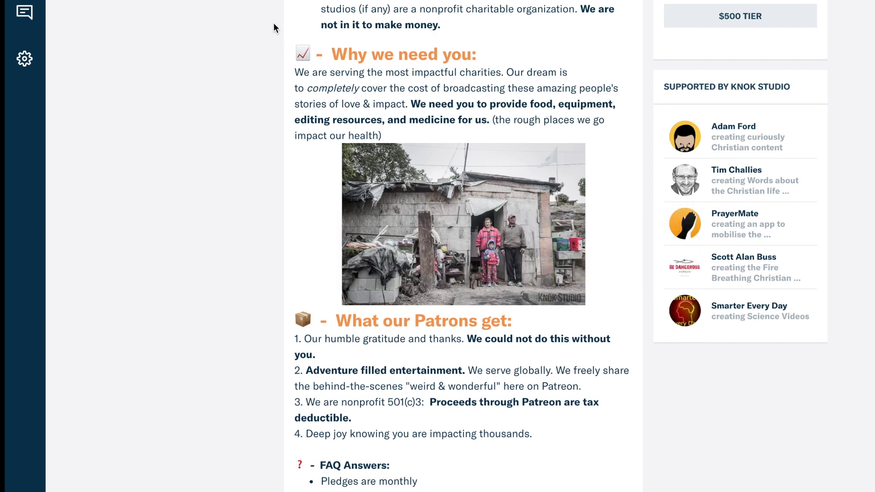
{"action": "scroll", "coordinate": [274, 22], "scroll_direction": "up", "scroll_amount": 4}
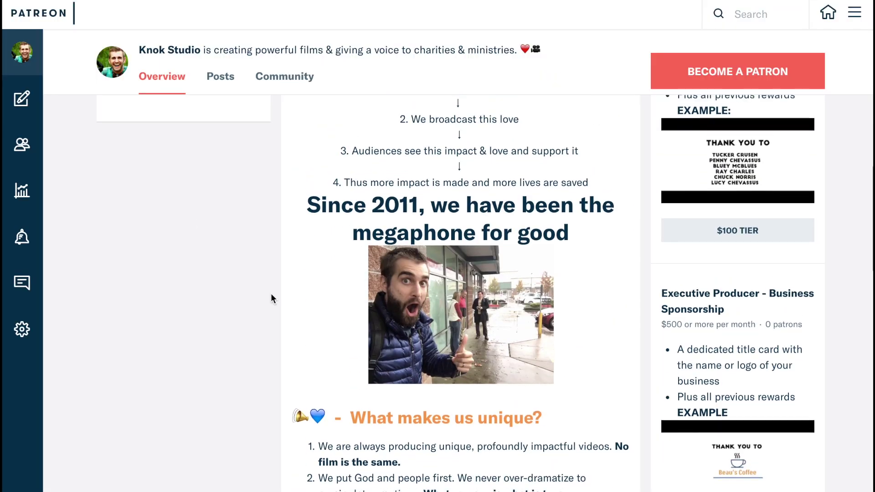
{"action": "scroll", "coordinate": [271, 296], "scroll_direction": "up", "scroll_amount": 10}
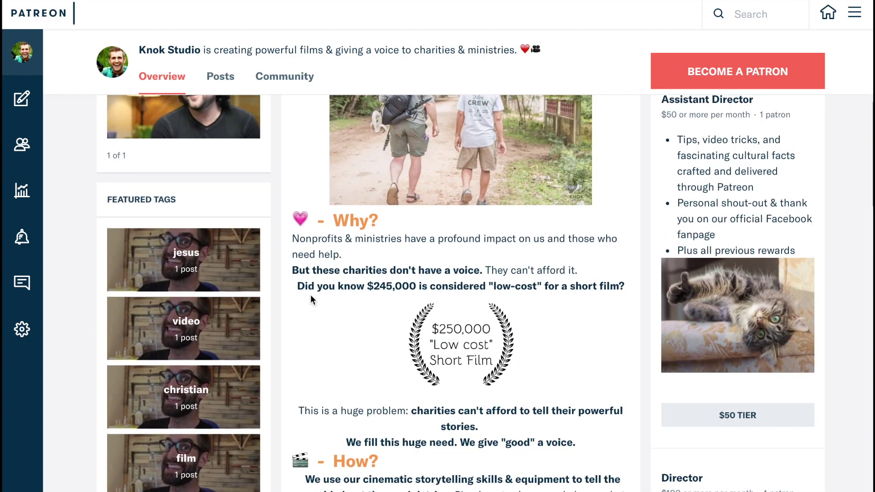
{"action": "scroll", "coordinate": [310, 298], "scroll_direction": "up", "scroll_amount": 7}
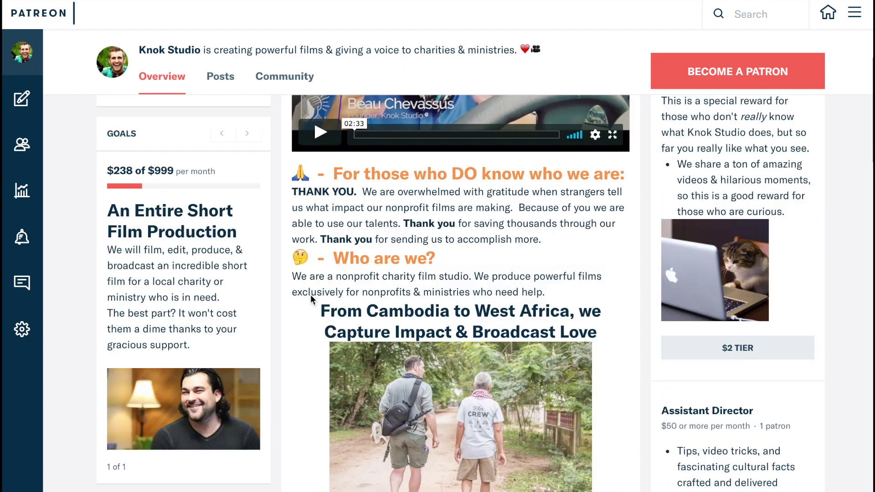
{"action": "scroll", "coordinate": [310, 294], "scroll_direction": "up", "scroll_amount": 5}
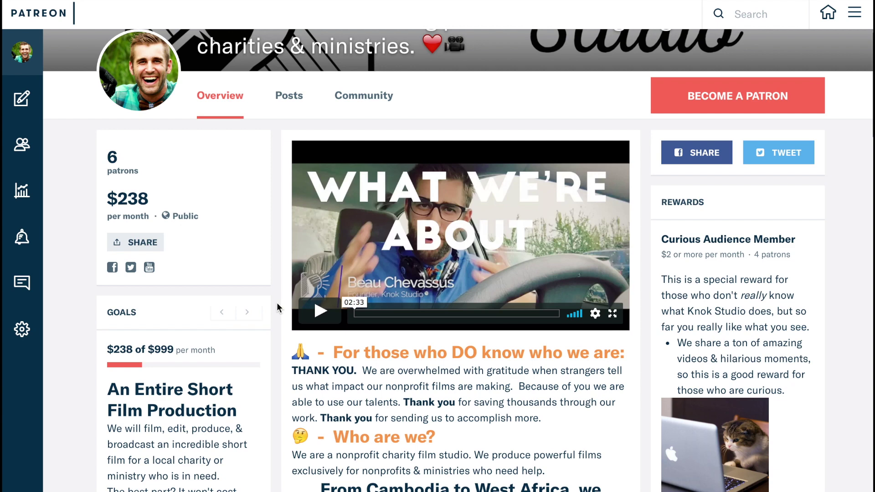
{"action": "scroll", "coordinate": [274, 298], "scroll_direction": "up", "scroll_amount": 1}
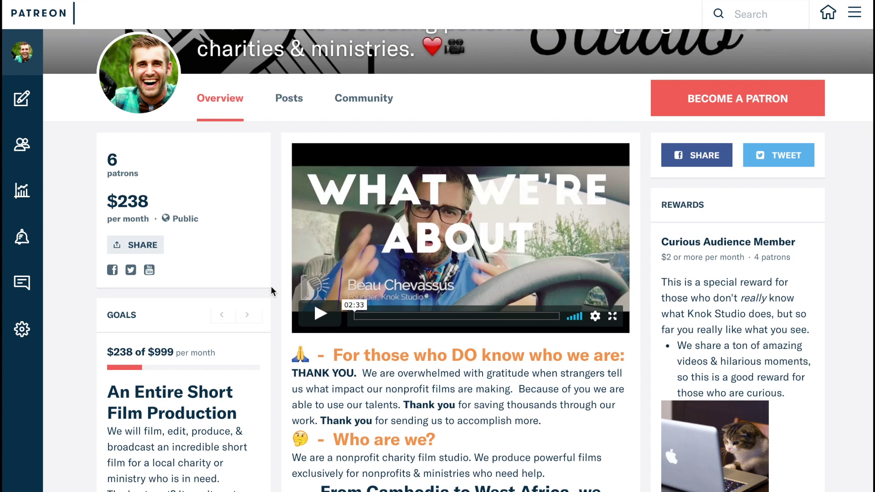
{"action": "scroll", "coordinate": [270, 290], "scroll_direction": "up", "scroll_amount": 1}
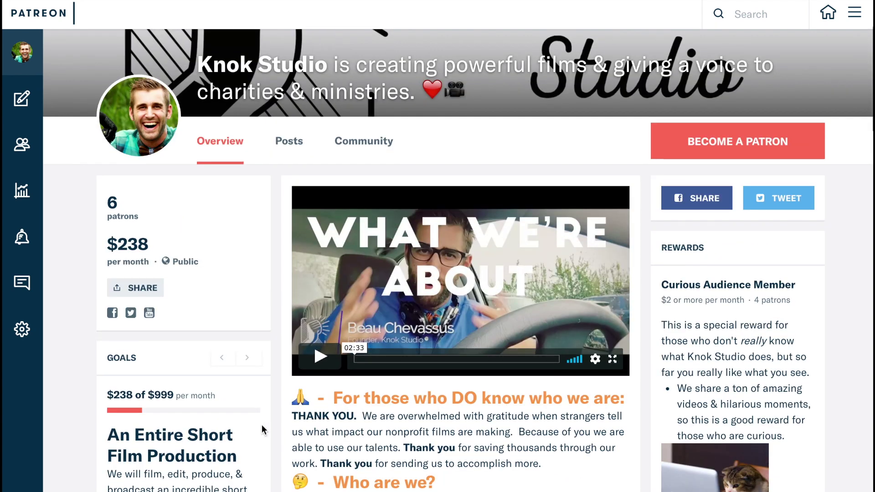
{"action": "left_click_drag", "start_coordinate": [112, 490], "coordinate": [108, 430]}
{"action": "left_click_drag", "start_coordinate": [108, 391], "coordinate": [183, 397]}
{"action": "left_click_drag", "start_coordinate": [108, 431], "coordinate": [249, 490]}
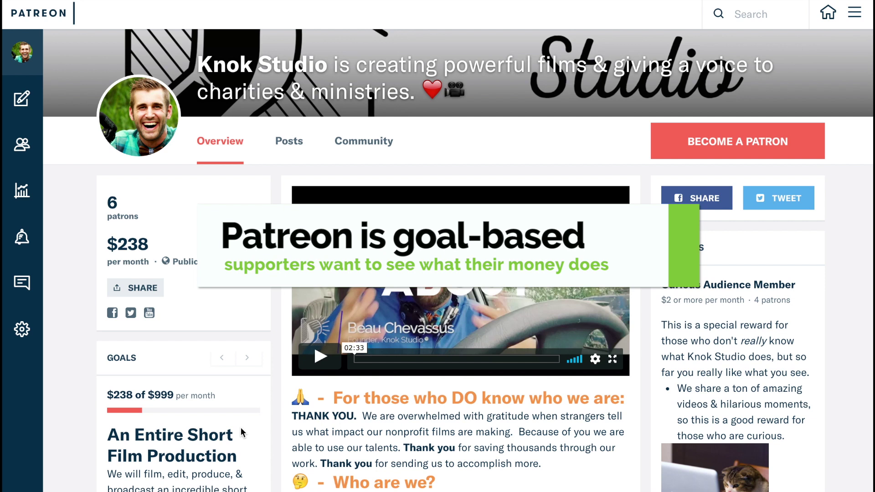
{"action": "mouse_move", "coordinate": [226, 396]}
{"action": "left_mouse_down"}
{"action": "mouse_move", "coordinate": [98, 396]}
{"action": "mouse_move", "coordinate": [215, 395]}
{"action": "left_mouse_up"}
{"action": "left_click", "coordinate": [108, 395]}
{"action": "left_click", "coordinate": [206, 396]}
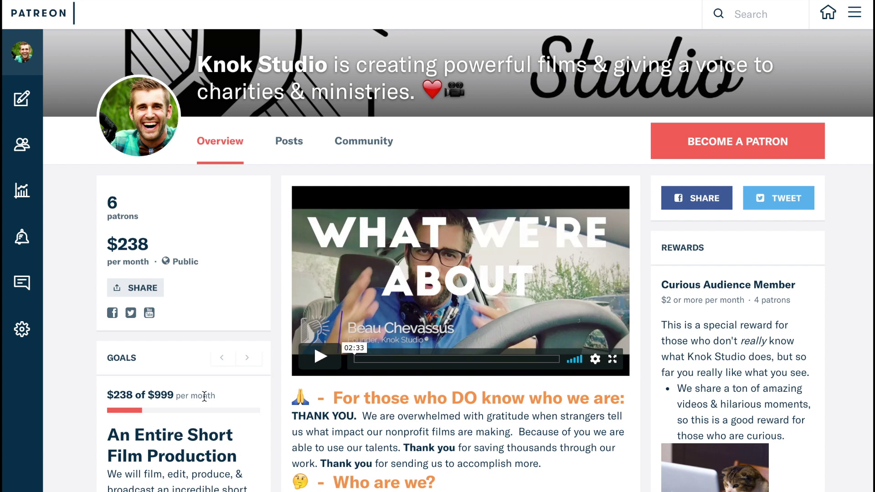
{"action": "mouse_move", "coordinate": [27, 105]}
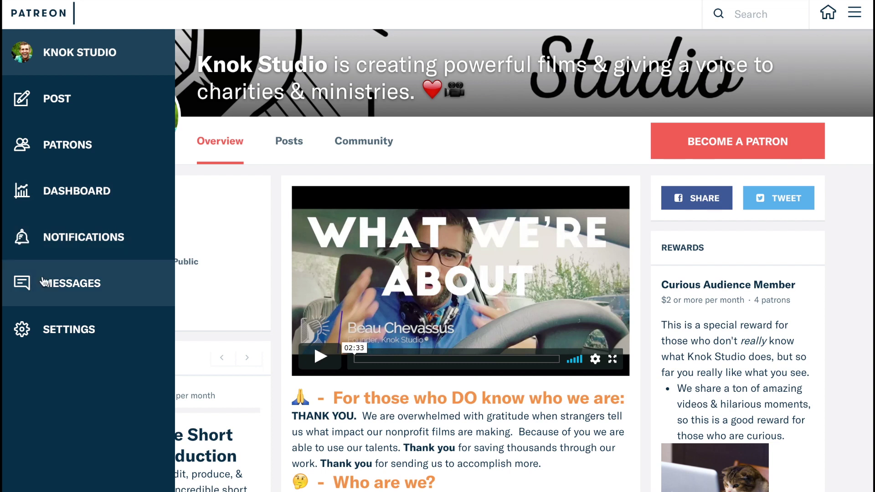
Step: View the Patron Manager, then bring up the Choose Post Type page for a new post
{"action": "left_click", "coordinate": [75, 145]}
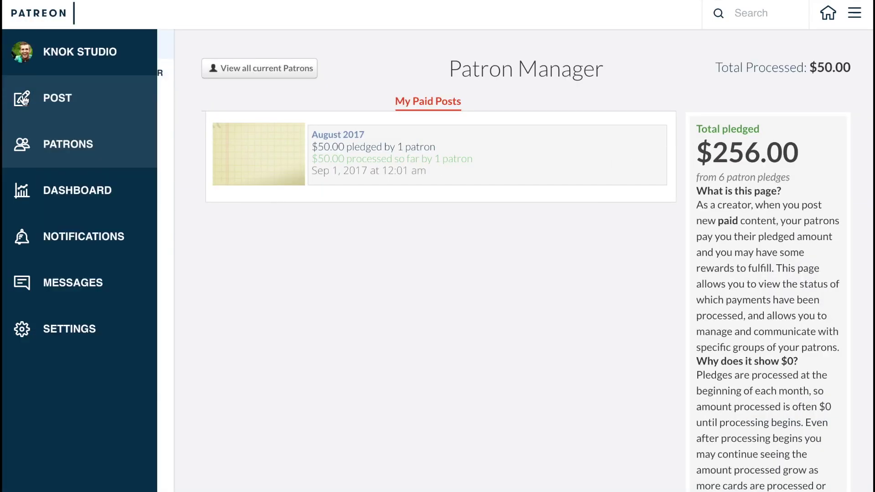
{"action": "left_click", "coordinate": [24, 101]}
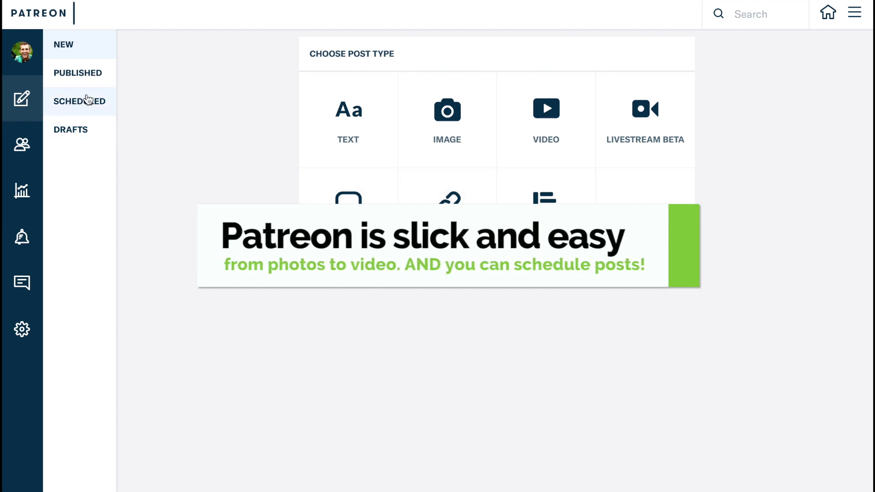
{"action": "mouse_move", "coordinate": [27, 145]}
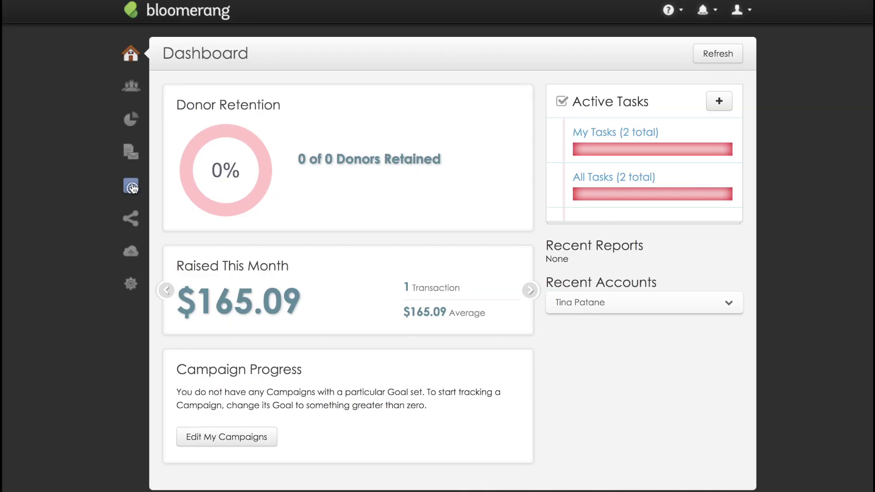
Step: Open Bloomerang's Reports list from the Reports flyout's Go to Reports List
{"action": "mouse_move", "coordinate": [131, 119]}
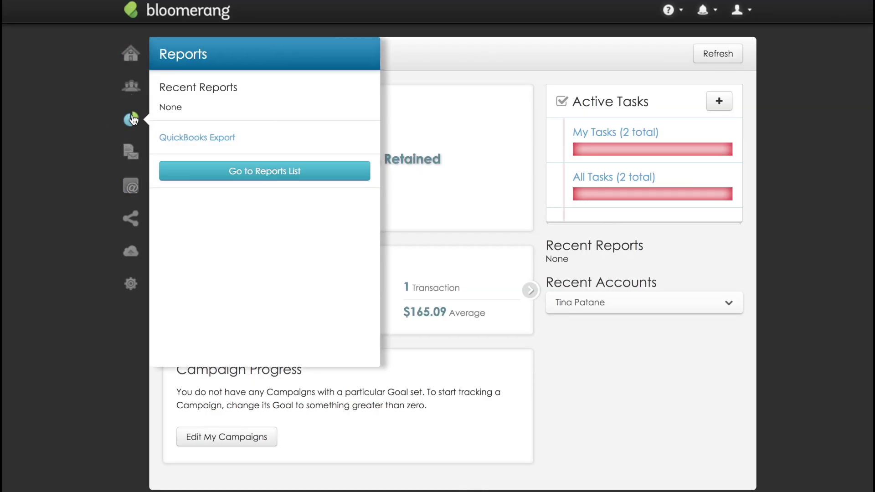
{"action": "left_click", "coordinate": [238, 175]}
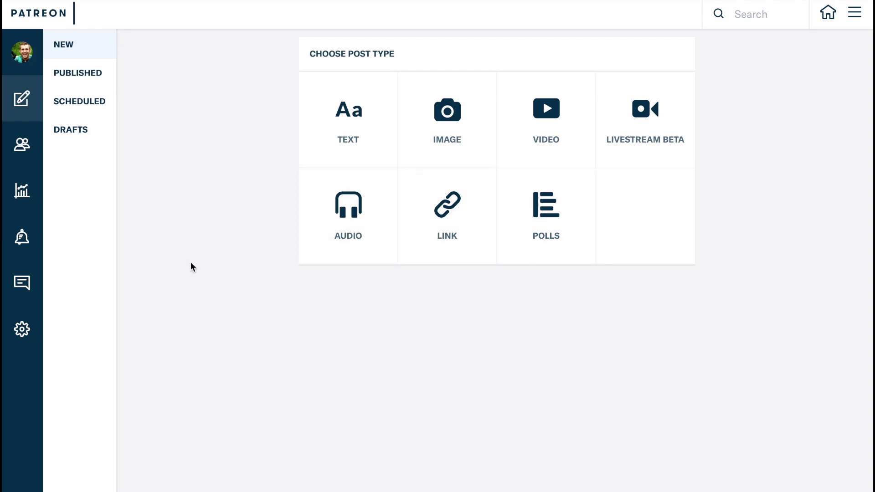
Step: Leave the Choose Post Type page through the left sidebar
{"action": "mouse_move", "coordinate": [24, 244]}
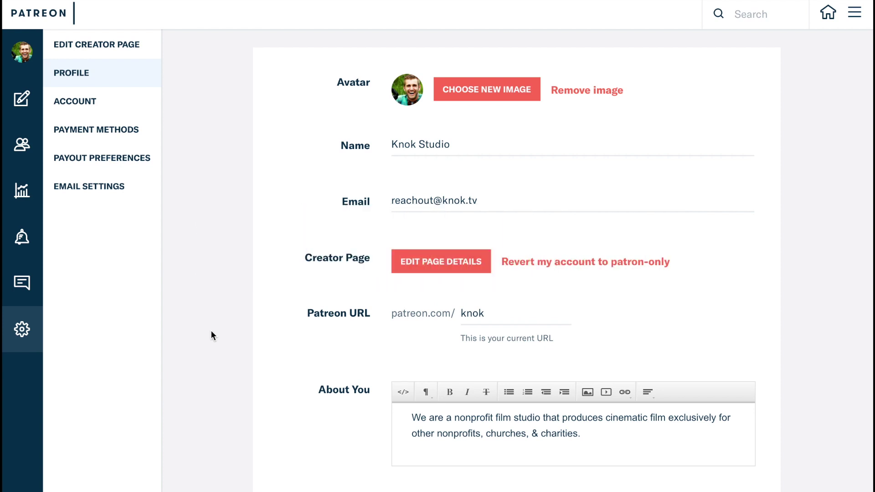
Step: Look over the Profile settings form, then switch to Payment Methods
{"action": "scroll", "coordinate": [210, 331], "scroll_direction": "down", "scroll_amount": 1}
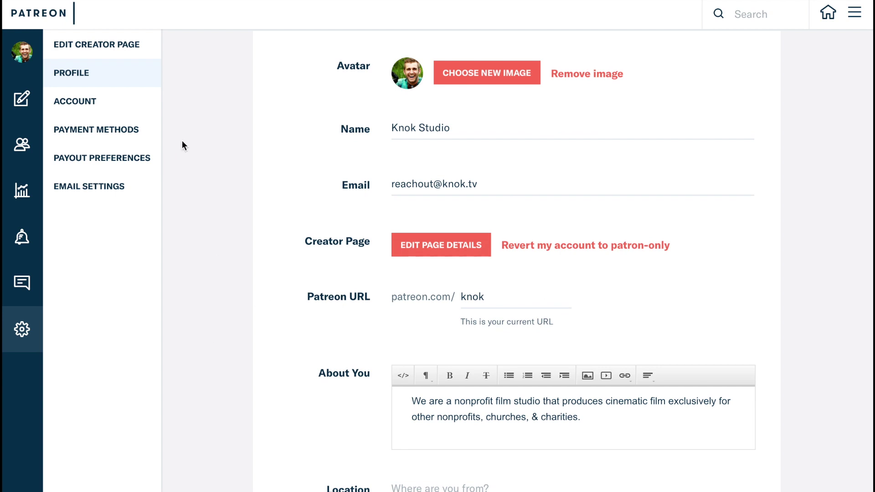
{"action": "left_click", "coordinate": [115, 132]}
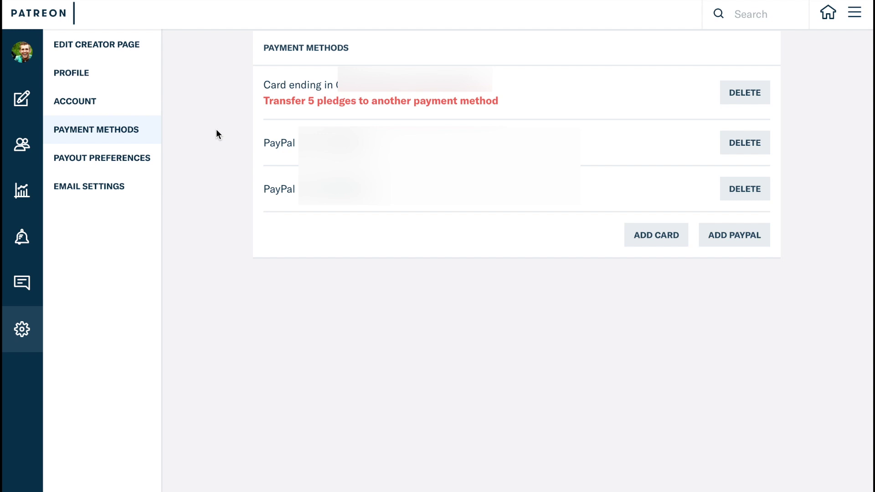
Step: Show the Payout Preferences page in the settings submenu
{"action": "left_click", "coordinate": [115, 162]}
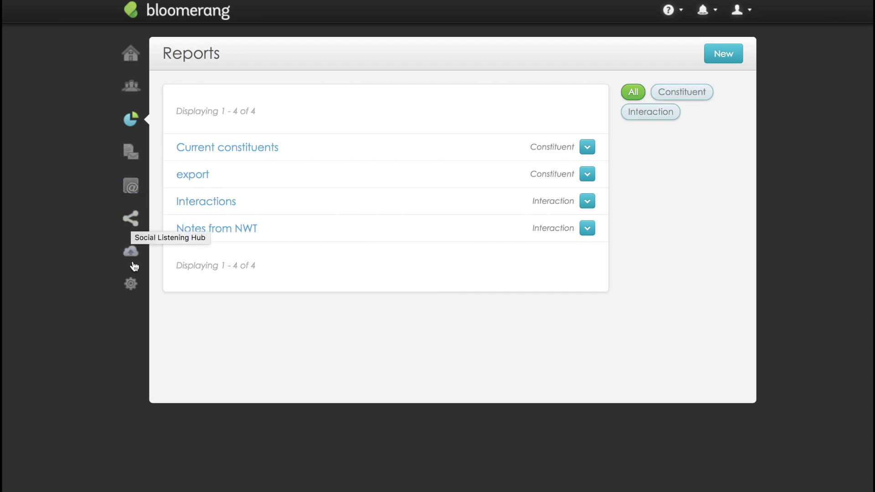
Step: Go to the Dashboard and flip the Raised panel to This Fiscal Year, then back to This Week
{"action": "left_click", "coordinate": [133, 54]}
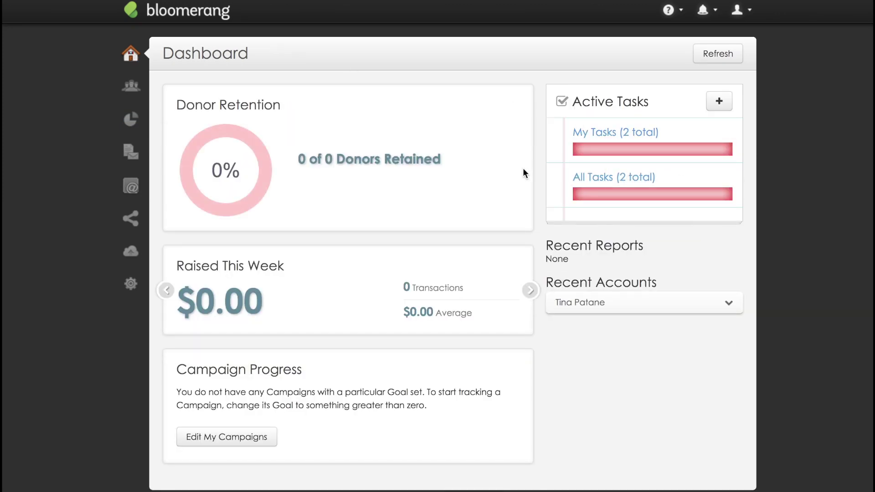
{"action": "mouse_move", "coordinate": [588, 152]}
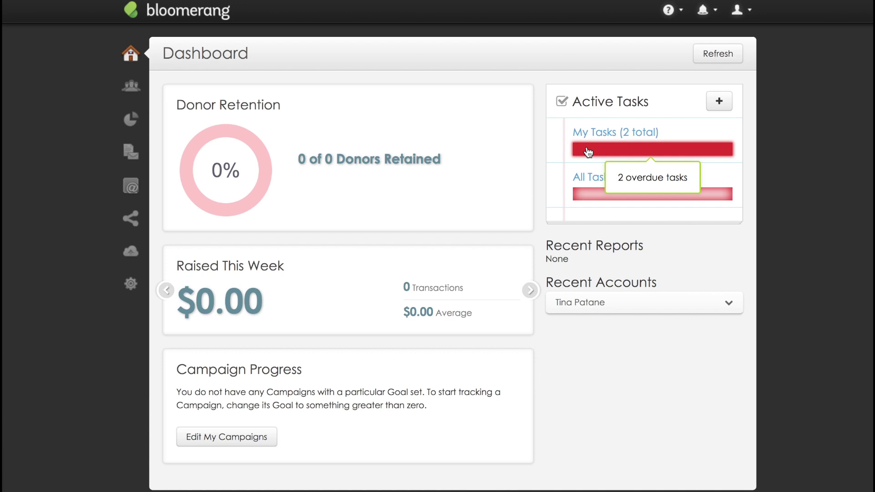
{"action": "left_click", "coordinate": [530, 291]}
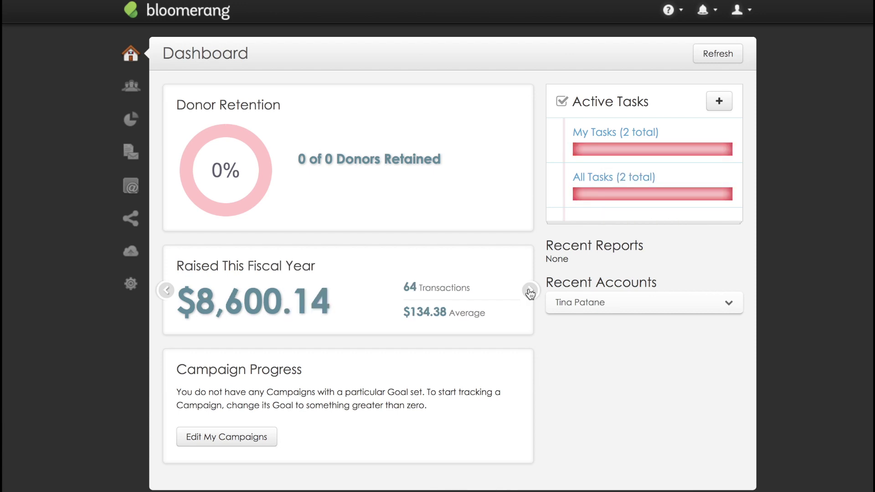
{"action": "left_click", "coordinate": [530, 292]}
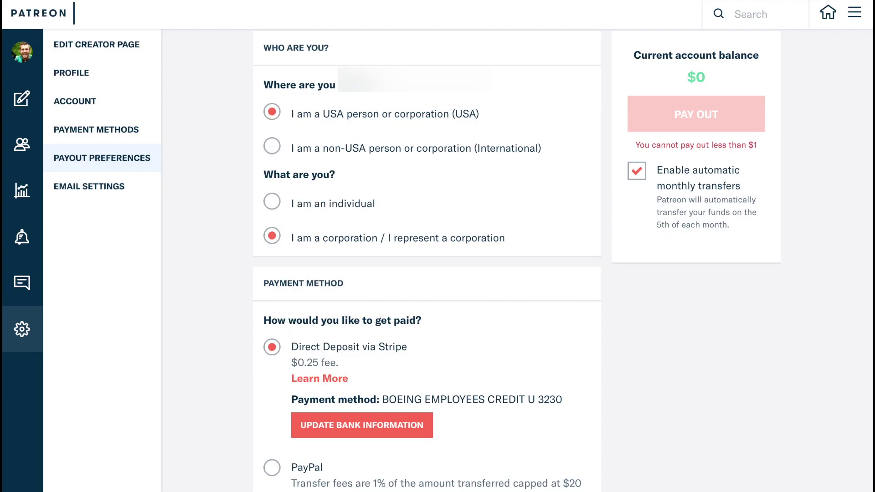
Step: Open Knok Studio's creator page from the sidebar avatar and scroll back to its top
{"action": "mouse_move", "coordinate": [21, 49]}
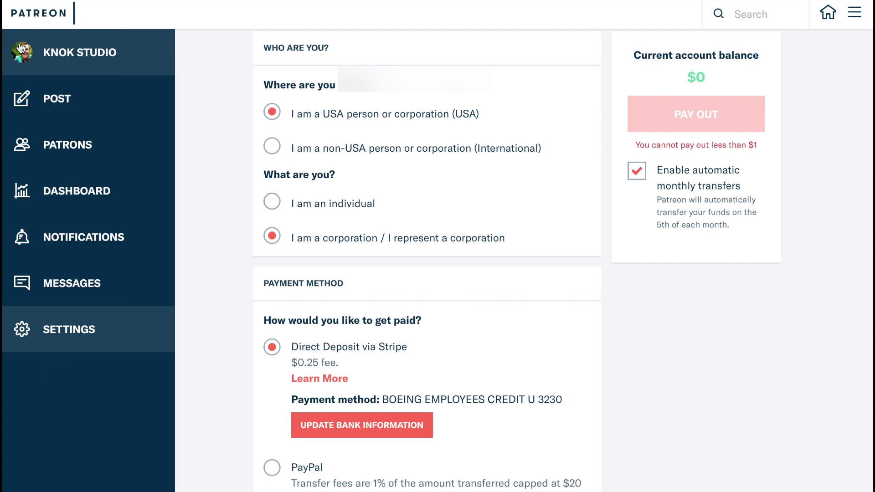
{"action": "left_click", "coordinate": [21, 48]}
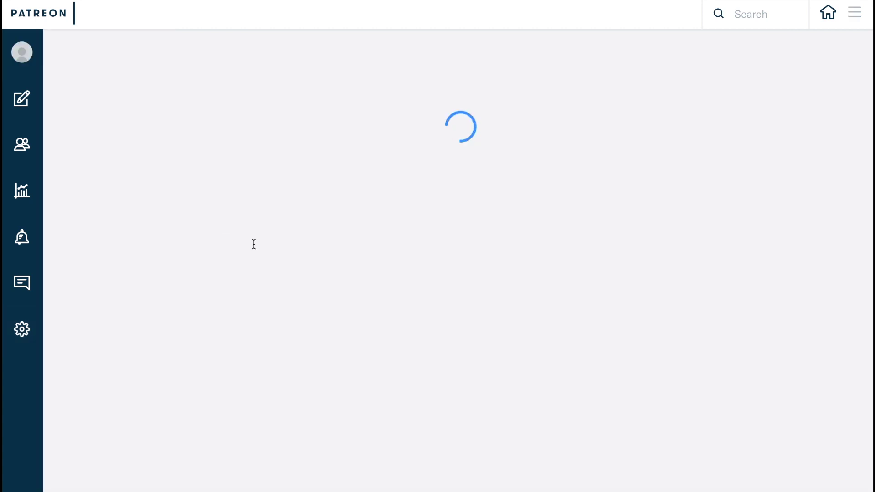
{"action": "scroll", "coordinate": [250, 351], "scroll_direction": "down", "scroll_amount": 15}
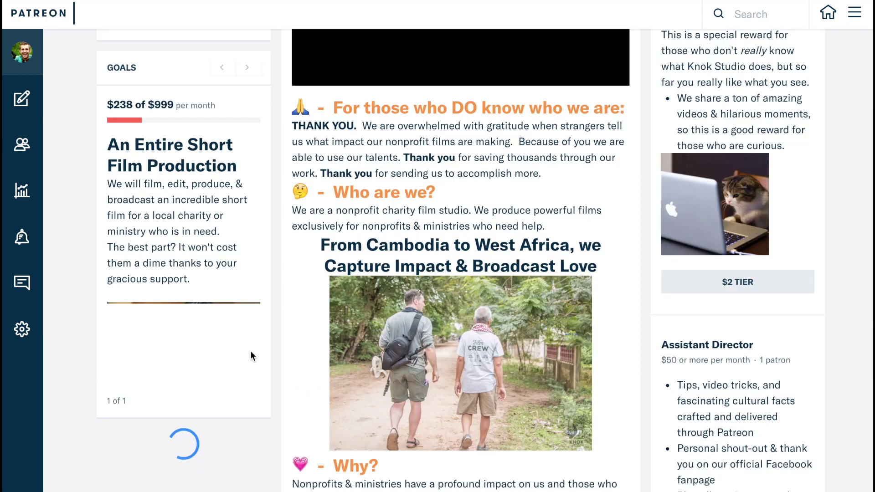
{"action": "scroll", "coordinate": [250, 351], "scroll_direction": "up", "scroll_amount": 15}
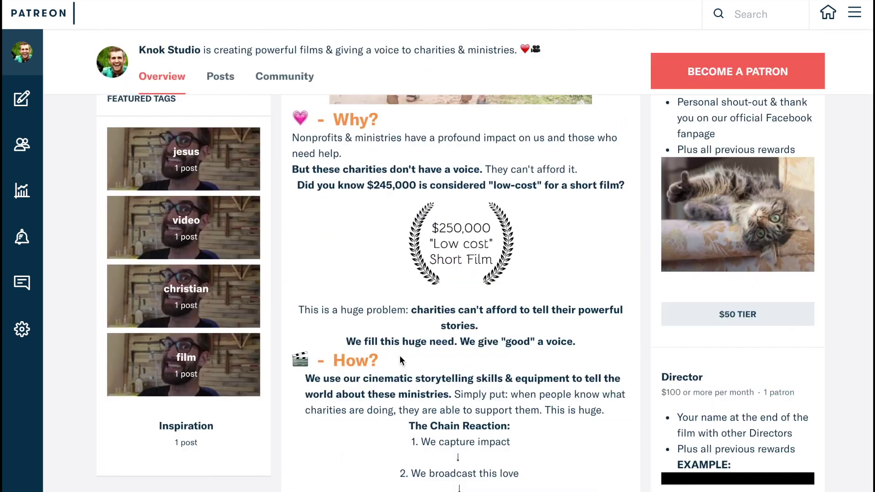
{"action": "scroll", "coordinate": [737, 411], "scroll_direction": "up", "scroll_amount": 5}
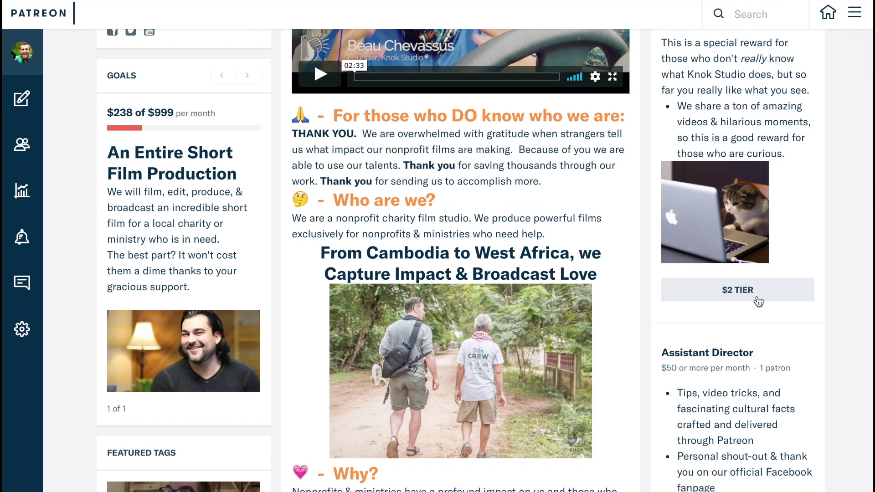
{"action": "scroll", "coordinate": [738, 445], "scroll_direction": "down", "scroll_amount": 9}
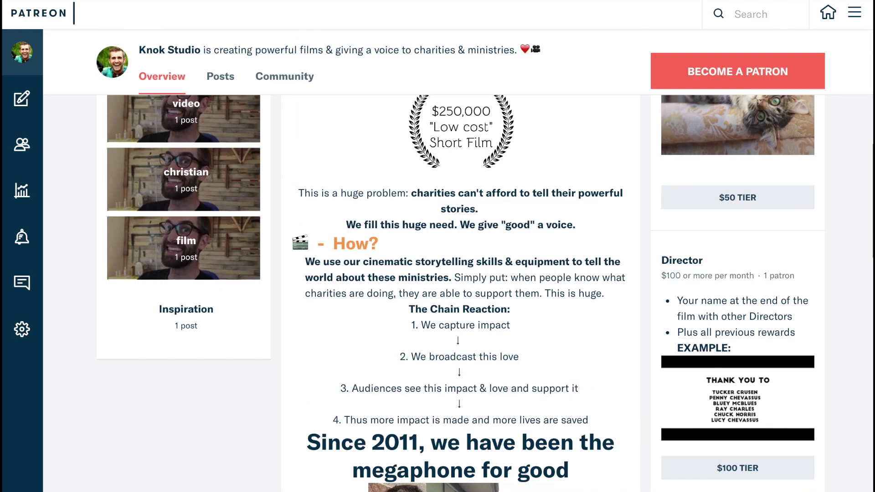
{"action": "scroll", "coordinate": [580, 371], "scroll_direction": "up", "scroll_amount": 15}
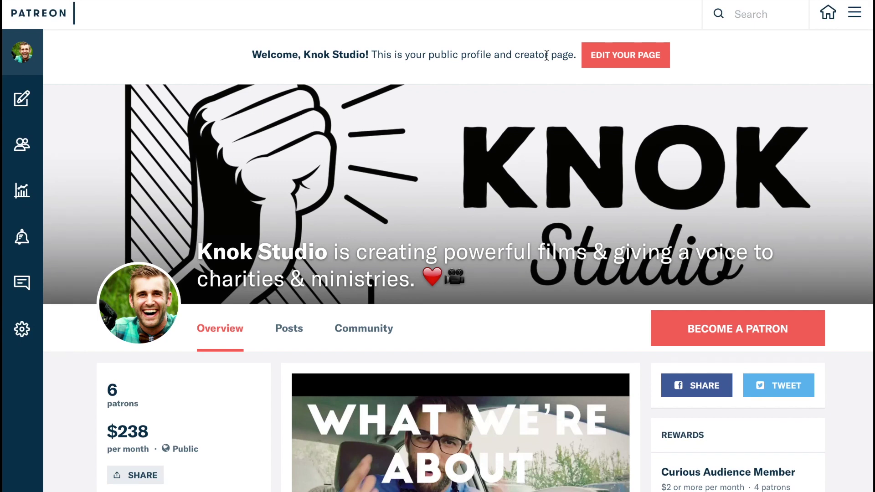
Step: In the creator page editor, keep Education as the category and check the knok page URL
{"action": "left_click", "coordinate": [609, 56]}
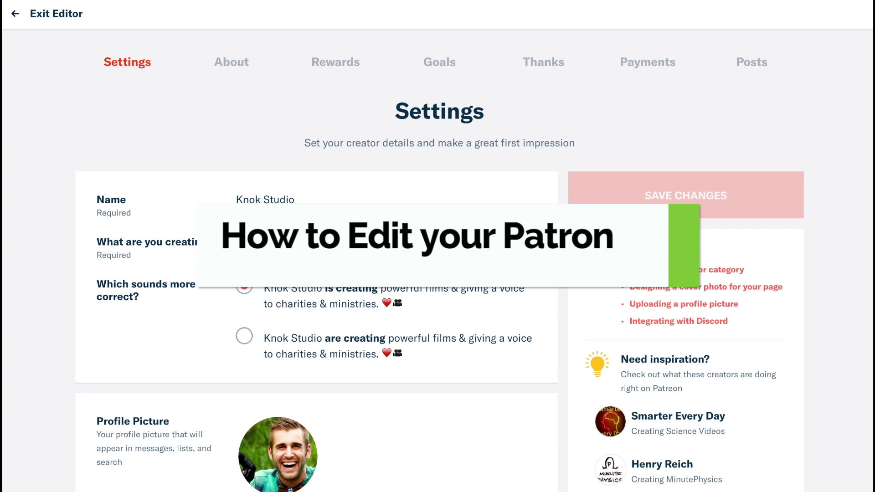
{"action": "scroll", "coordinate": [97, 337], "scroll_direction": "down", "scroll_amount": 5}
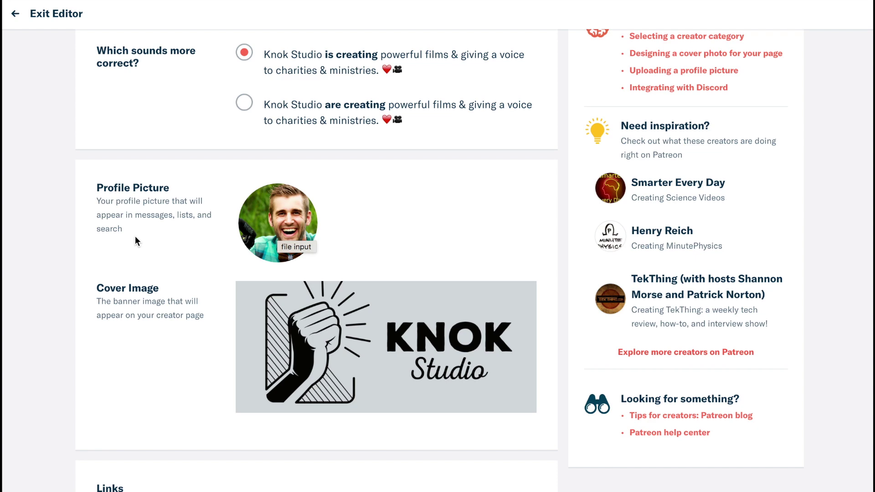
{"action": "scroll", "coordinate": [135, 236], "scroll_direction": "down", "scroll_amount": 6}
{"action": "scroll", "coordinate": [137, 240], "scroll_direction": "down", "scroll_amount": 5}
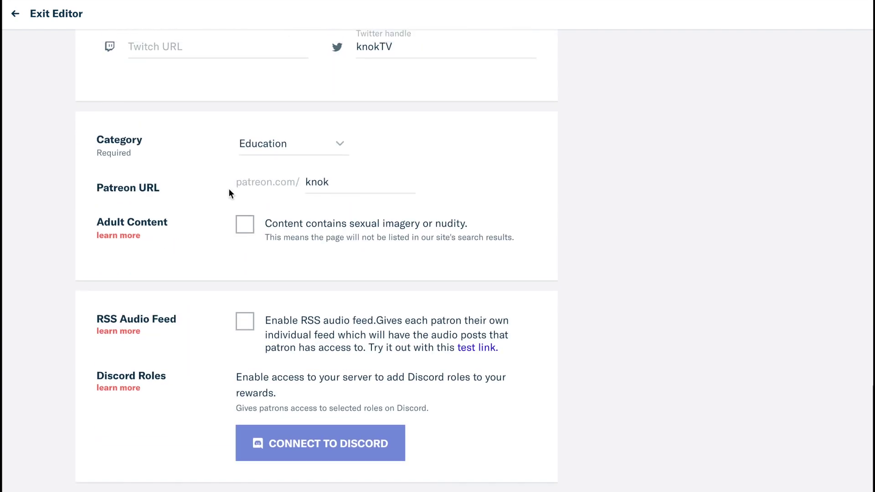
{"action": "left_click", "coordinate": [338, 147]}
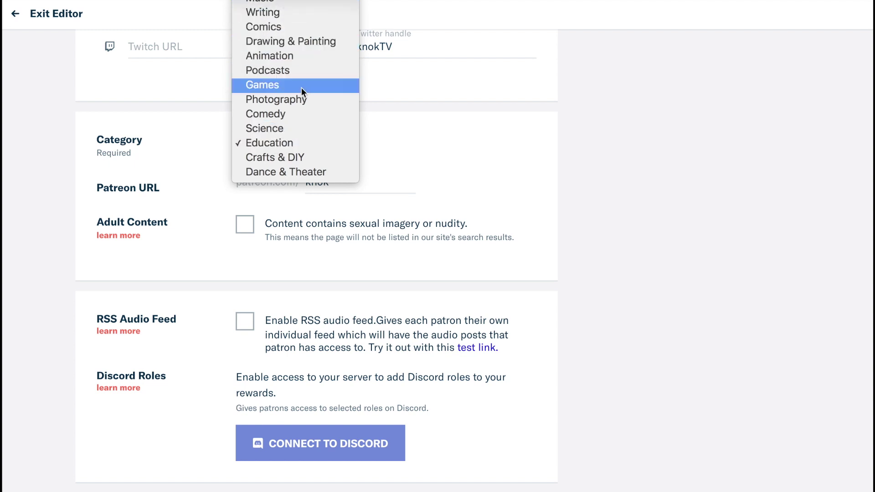
{"action": "left_click", "coordinate": [59, 233]}
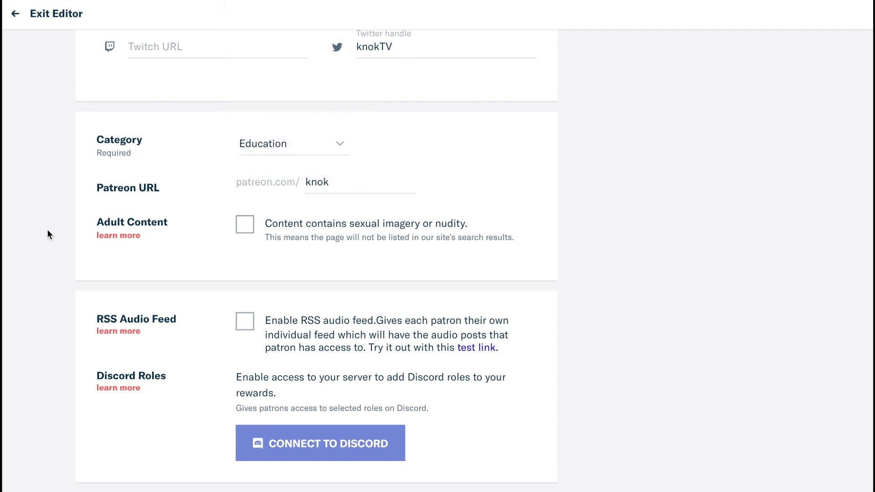
{"action": "left_click_drag", "start_coordinate": [341, 178], "coordinate": [264, 184]}
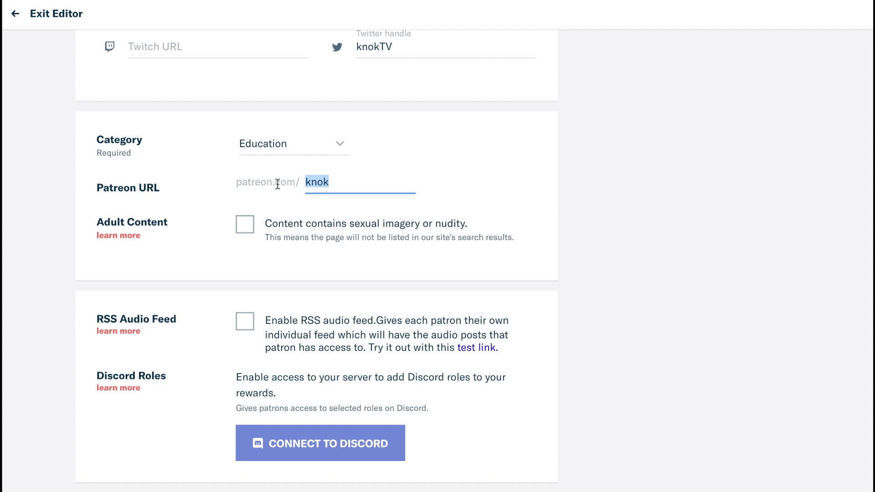
{"action": "left_click", "coordinate": [337, 182]}
{"action": "scroll", "coordinate": [307, 368], "scroll_direction": "up", "scroll_amount": 15}
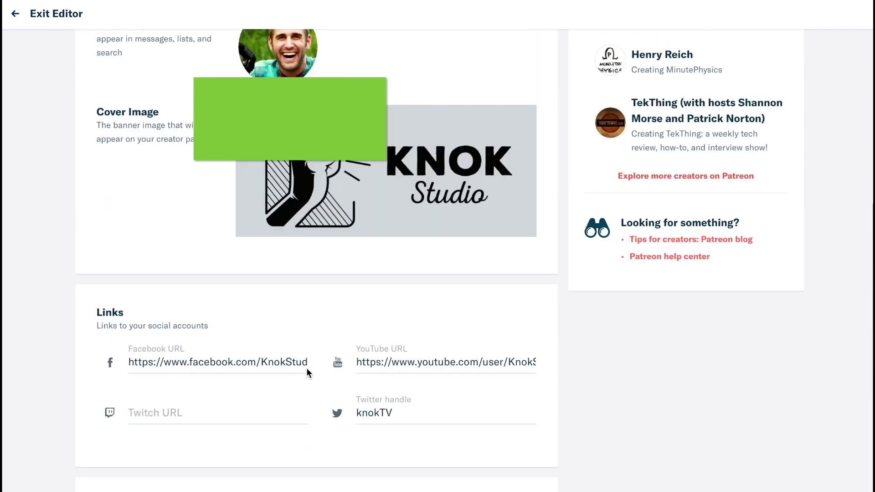
{"action": "scroll", "coordinate": [313, 375], "scroll_direction": "up", "scroll_amount": 1}
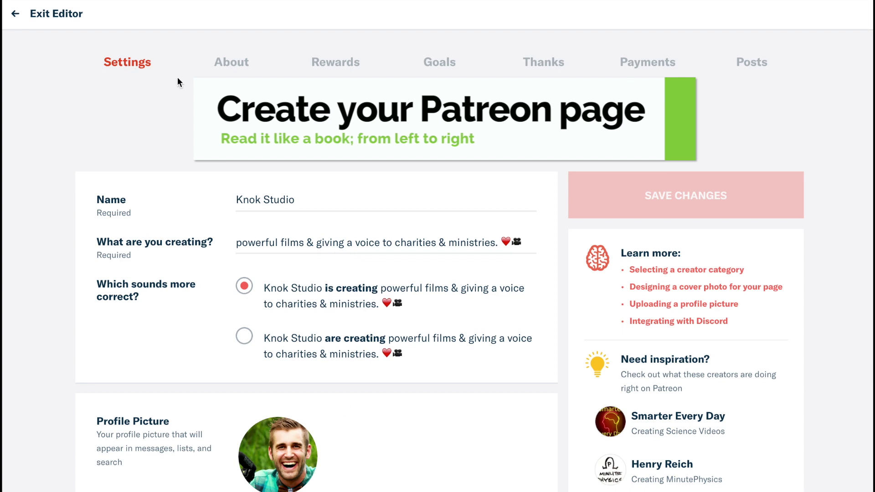
Step: Go from the About section to the Rewards section and scan the reward tiers
{"action": "left_click", "coordinate": [227, 67]}
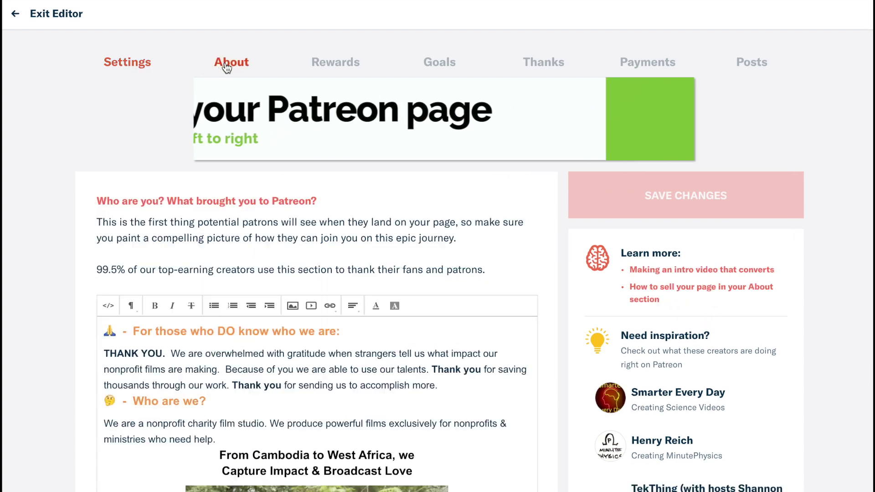
{"action": "left_click", "coordinate": [336, 68]}
{"action": "scroll", "coordinate": [221, 481], "scroll_direction": "down", "scroll_amount": 14}
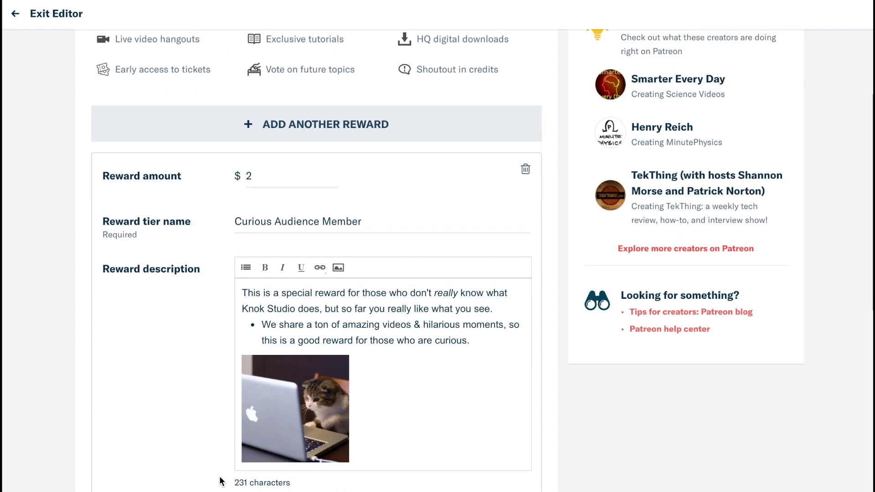
{"action": "scroll", "coordinate": [220, 481], "scroll_direction": "up", "scroll_amount": 5}
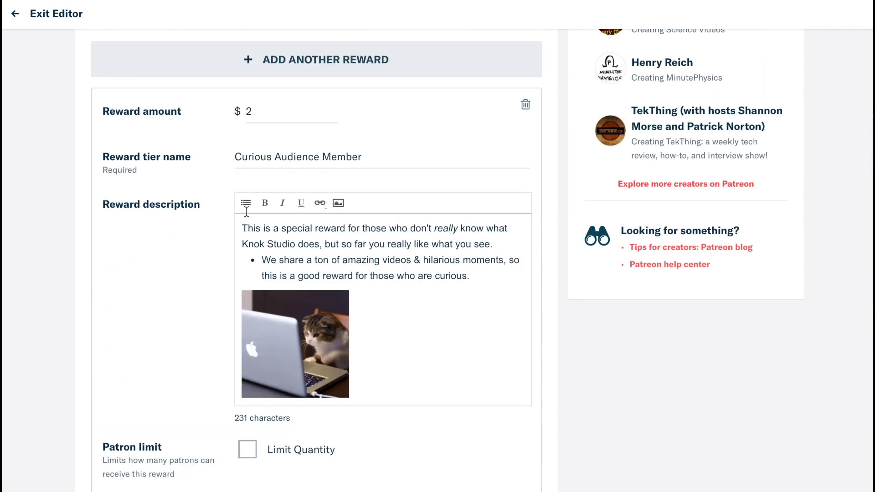
Step: Inspect the $2 and Executive Producer tier descriptions, leaving them unedited
{"action": "left_click", "coordinate": [274, 111]}
{"action": "left_click", "coordinate": [309, 238]}
{"action": "scroll", "coordinate": [203, 316], "scroll_direction": "down", "scroll_amount": 15}
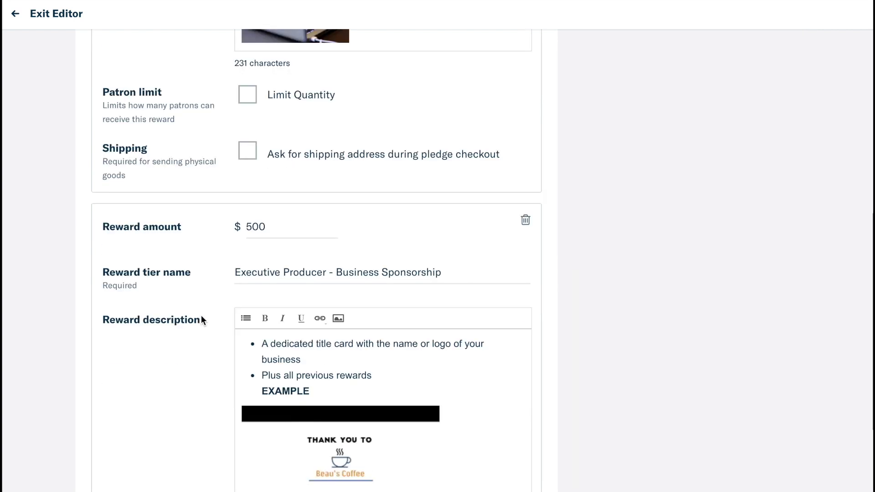
{"action": "scroll", "coordinate": [240, 358], "scroll_direction": "down", "scroll_amount": 15}
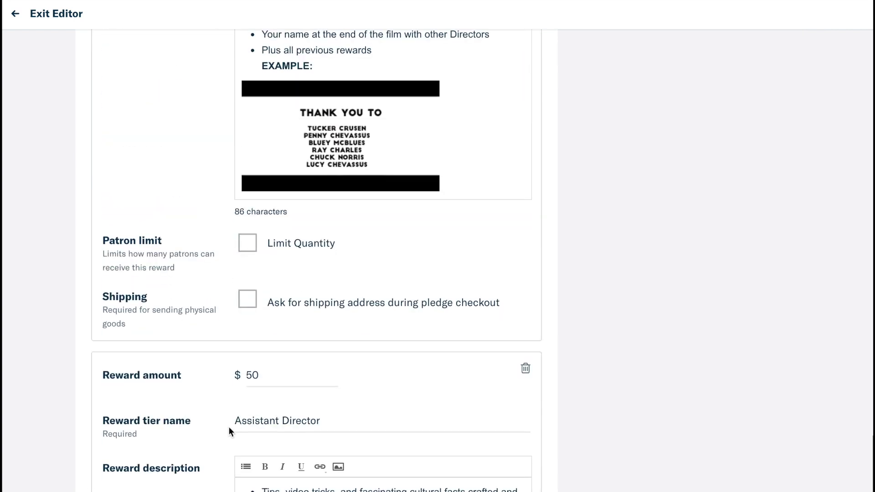
{"action": "scroll", "coordinate": [226, 424], "scroll_direction": "up", "scroll_amount": 15}
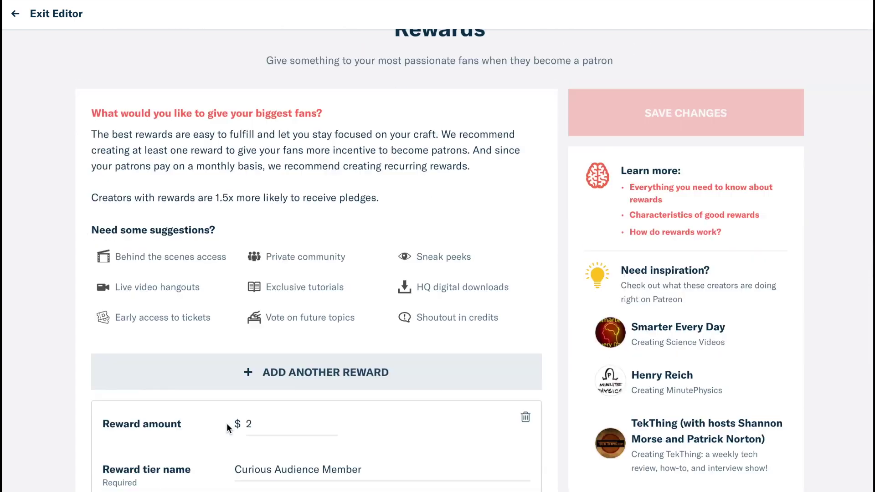
{"action": "scroll", "coordinate": [226, 424], "scroll_direction": "down", "scroll_amount": 10}
{"action": "left_click_drag", "start_coordinate": [315, 409], "coordinate": [246, 330]}
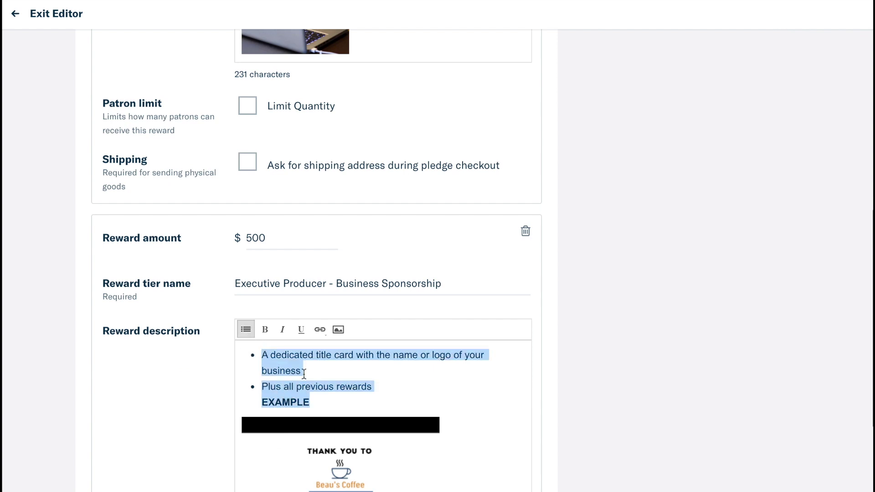
{"action": "left_click", "coordinate": [323, 387]}
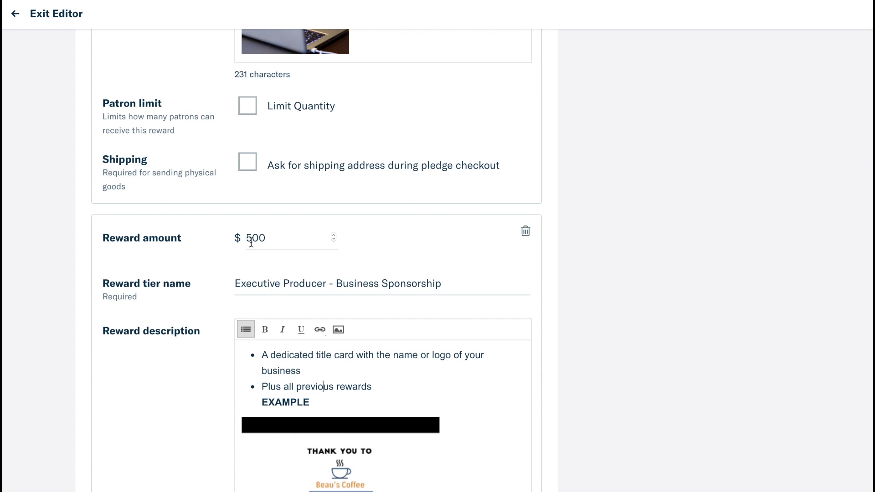
{"action": "scroll", "coordinate": [207, 247], "scroll_direction": "up", "scroll_amount": 15}
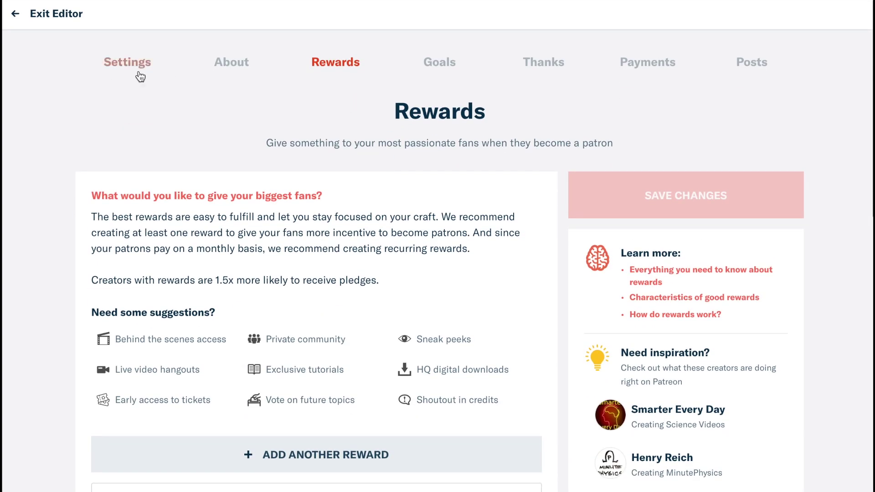
Step: In the Goals section, inspect the 999 earnings goal amount and leave it unchanged
{"action": "left_click", "coordinate": [443, 65]}
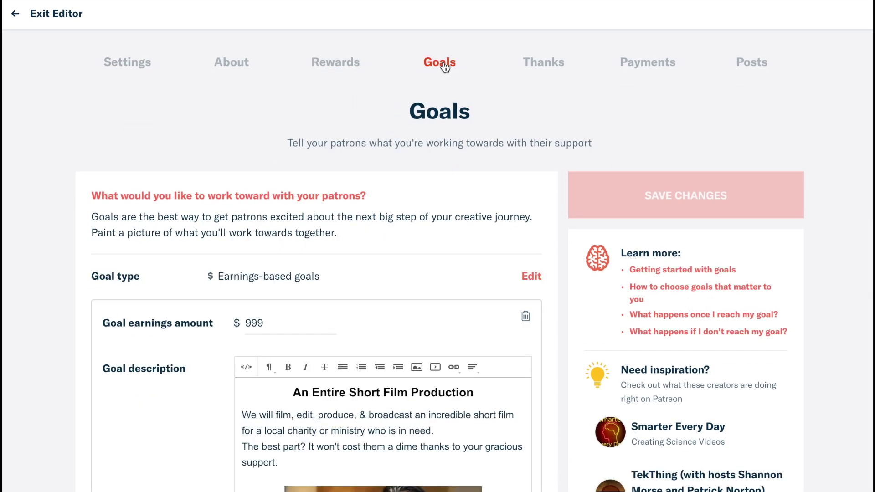
{"action": "double_click", "coordinate": [284, 326]}
{"action": "left_click", "coordinate": [270, 322]}
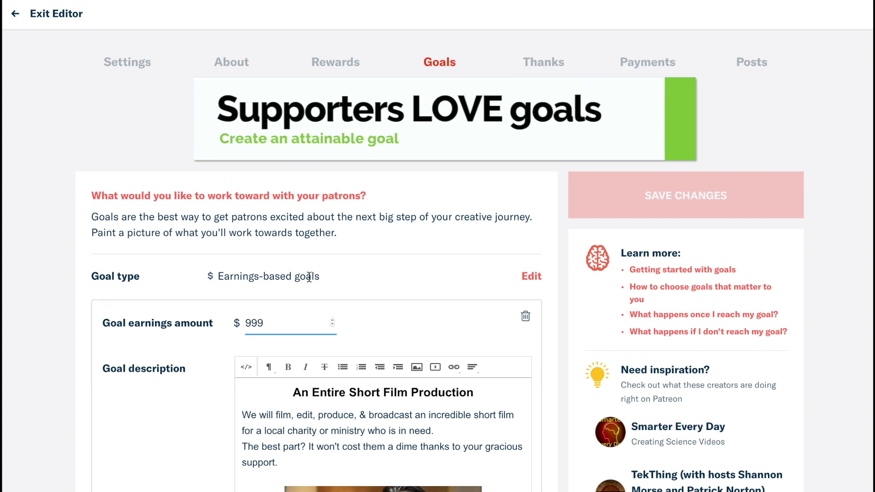
{"action": "double_click", "coordinate": [262, 324]}
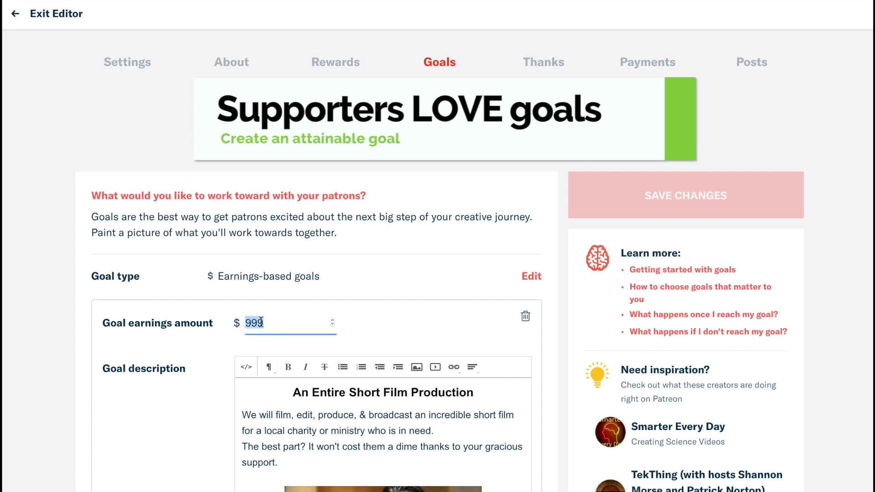
{"action": "left_click", "coordinate": [254, 350]}
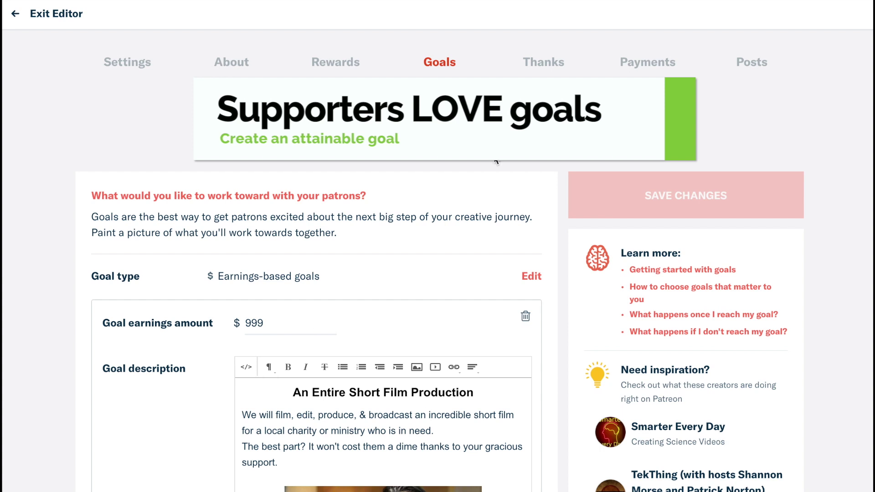
Step: Review the Thanks section's C-3PO quote, image and crew thank-you message
{"action": "left_click", "coordinate": [552, 68]}
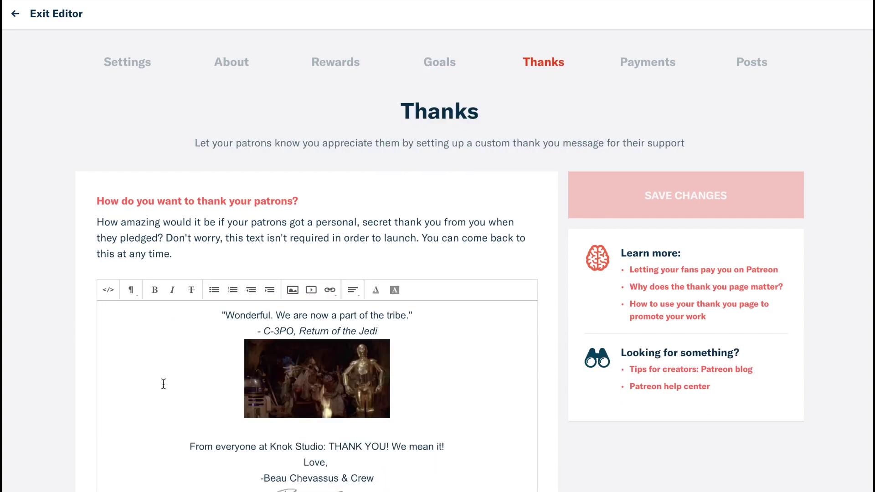
{"action": "scroll", "coordinate": [162, 385], "scroll_direction": "down", "scroll_amount": 2}
{"action": "scroll", "coordinate": [163, 385], "scroll_direction": "up", "scroll_amount": 1}
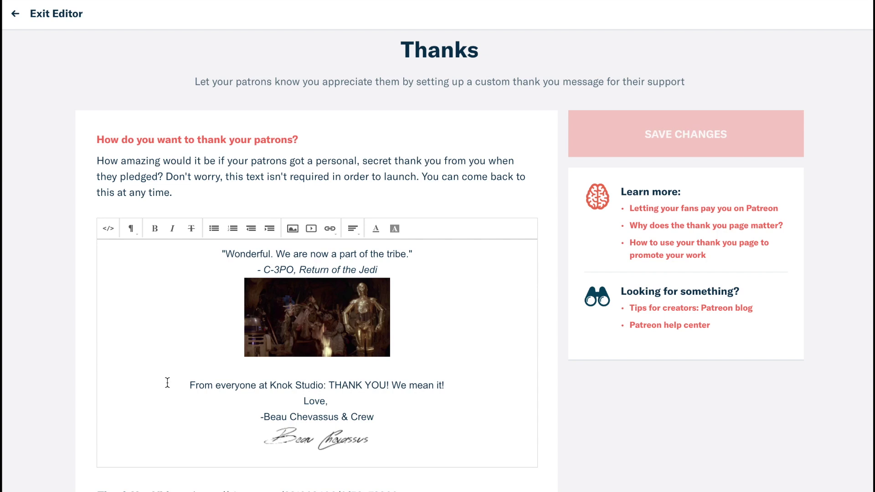
{"action": "scroll", "coordinate": [168, 383], "scroll_direction": "up", "scroll_amount": 3}
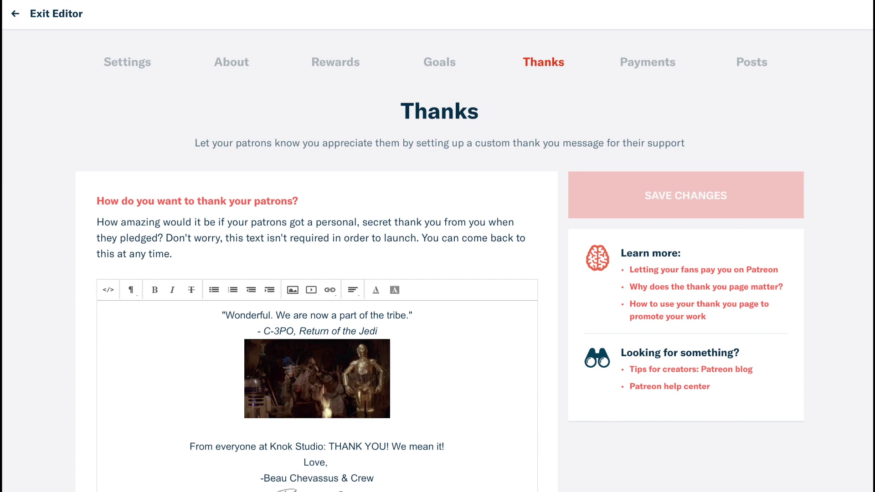
Step: Show the Payments section with its monthly schedule and public earnings visibility
{"action": "left_click", "coordinate": [649, 63]}
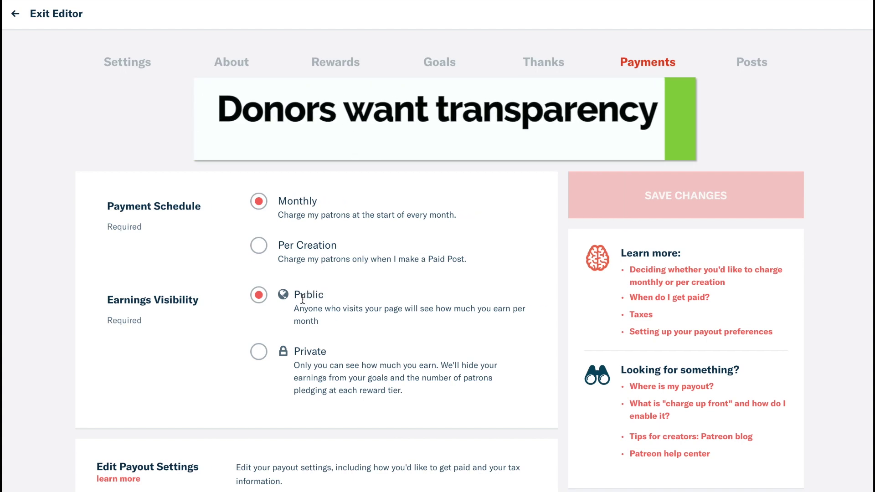
Step: From the Posts section, start a new text post
{"action": "left_click", "coordinate": [760, 61]}
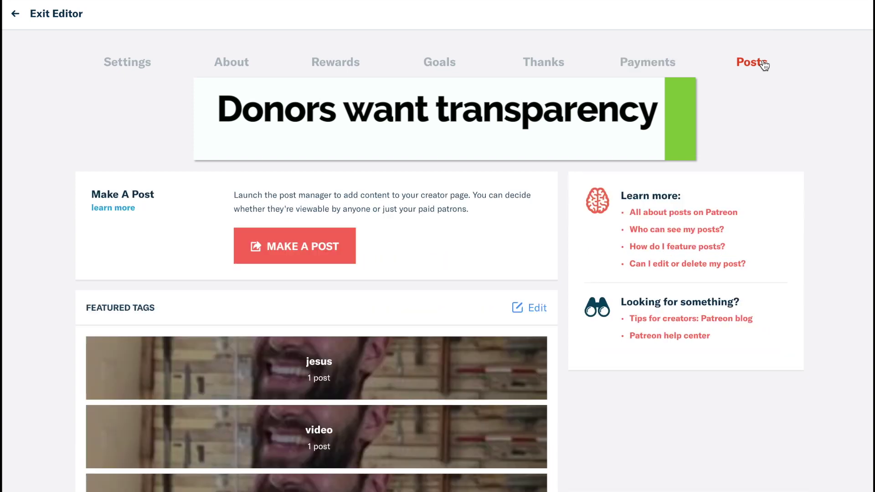
{"action": "scroll", "coordinate": [422, 203], "scroll_direction": "down", "scroll_amount": 3}
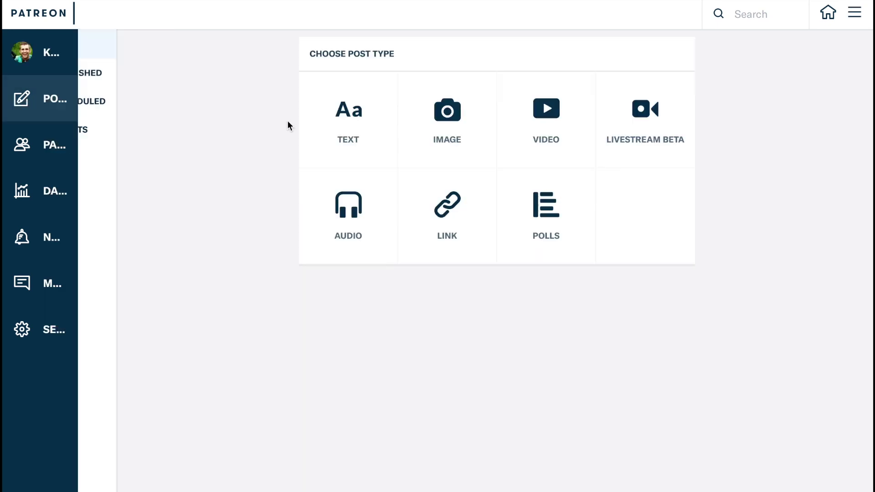
{"action": "left_click", "coordinate": [348, 110]}
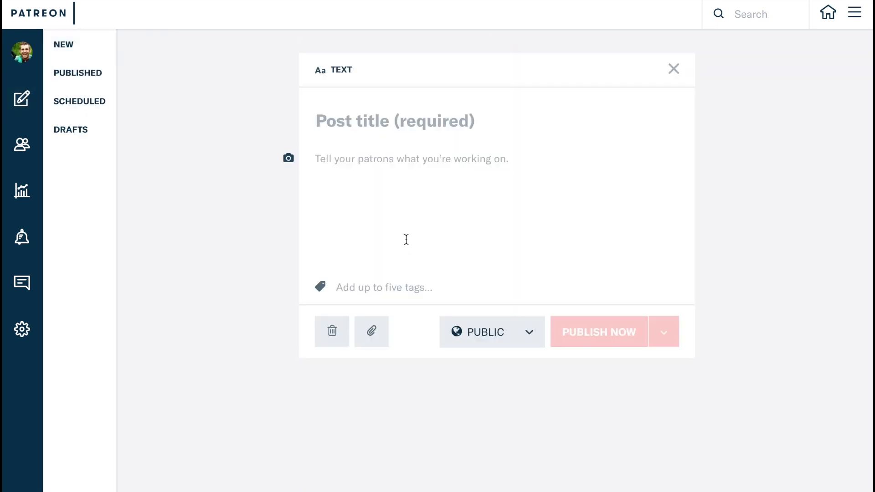
Step: Title the post 'Thank you!' and write the body 'All you wonderful lil' bugs'
{"action": "left_click", "coordinate": [365, 121]}
{"action": "type", "text": "Tahnk you"}
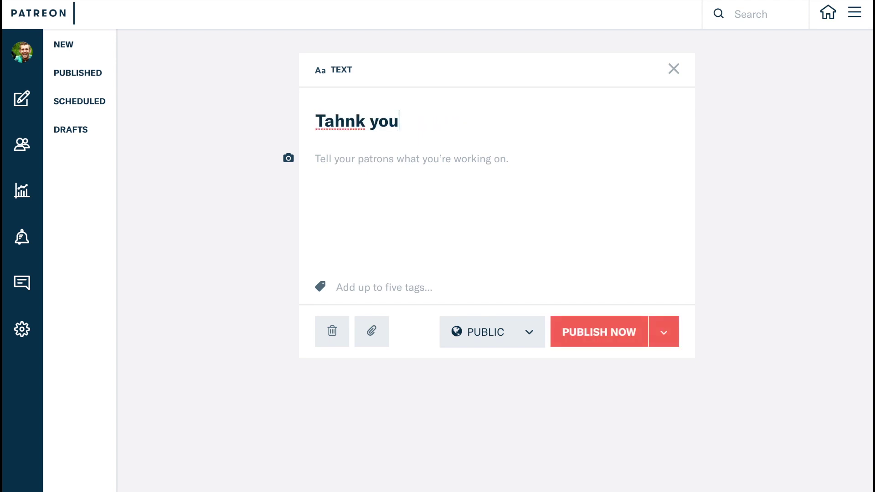
{"action": "key", "text": "ctrl+a"}
{"action": "type", "text": "Thank you!"}
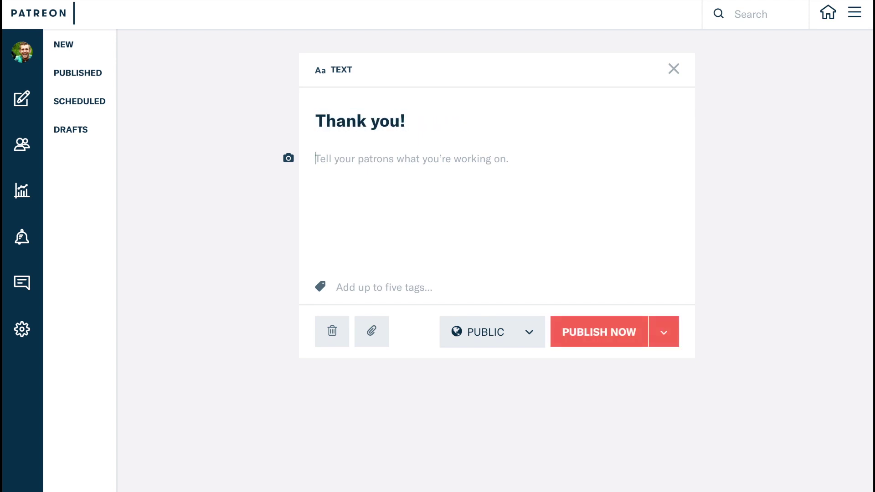
{"action": "left_click", "coordinate": [315, 159]}
{"action": "type", "text": "All you wond"}
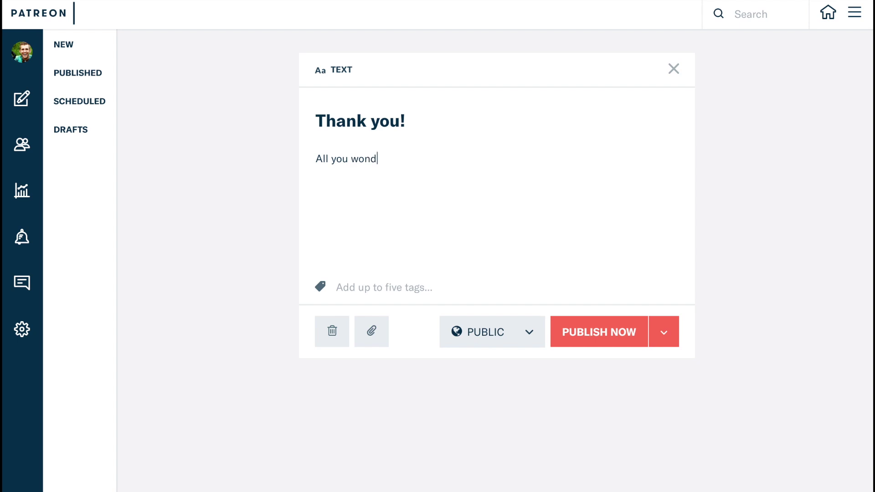
{"action": "type", "text": "erful lil' bugs"}
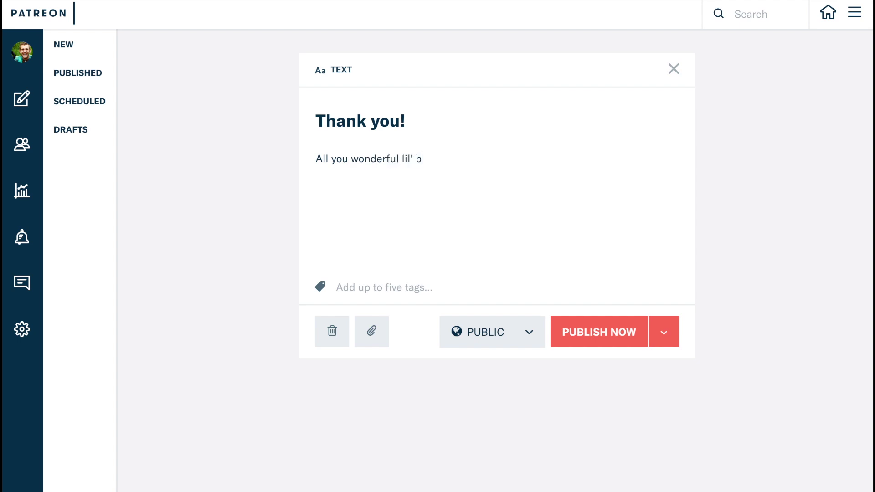